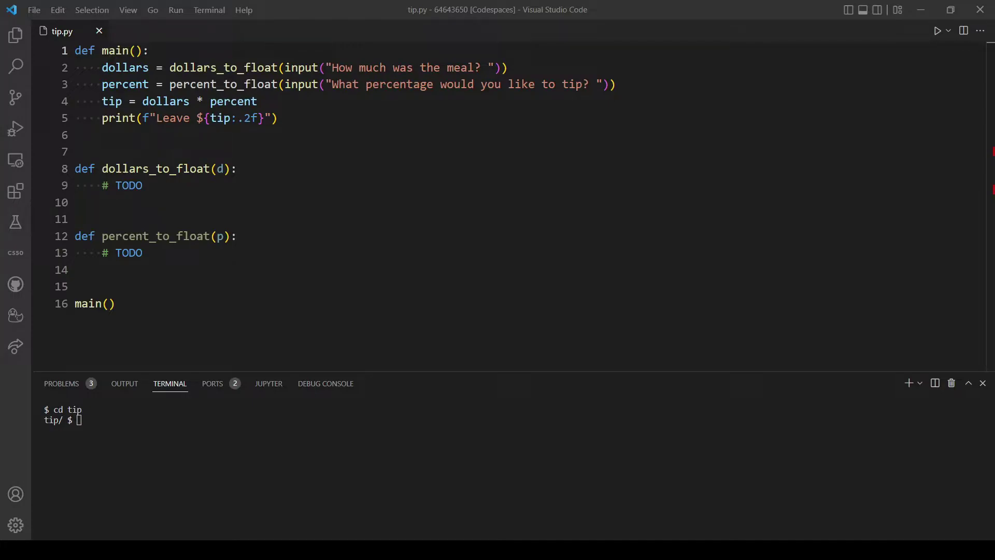
Step: Select the '# TODO' placeholder comment on line 9 of dollars_to_float
drag(138, 296, 82, 84)
click(187, 280)
drag(156, 190, 94, 187)
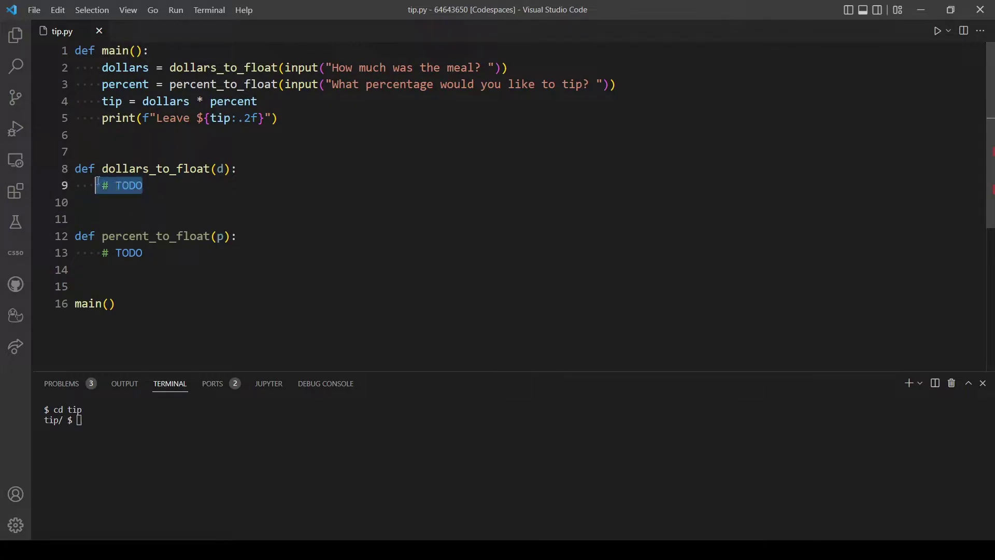
click(170, 189)
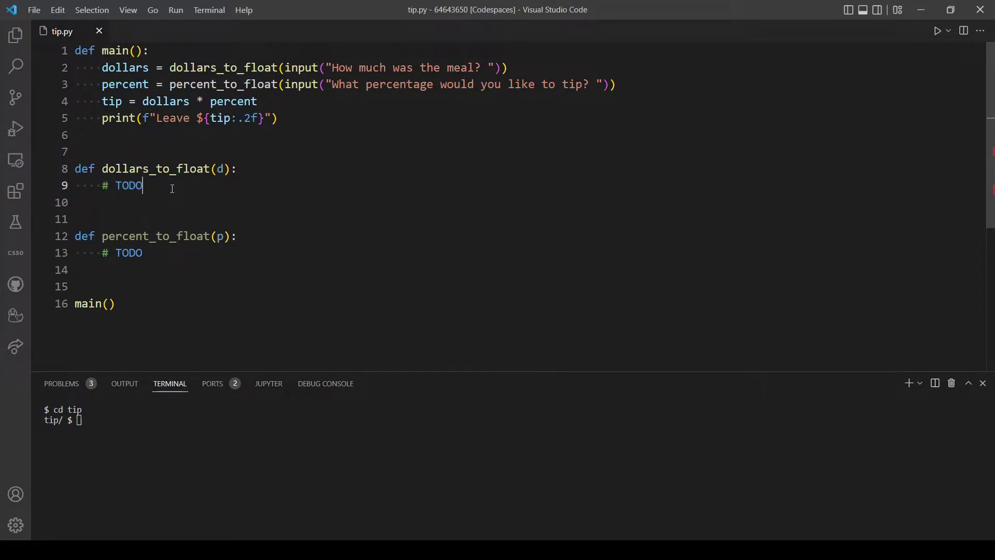
drag(151, 187, 102, 185)
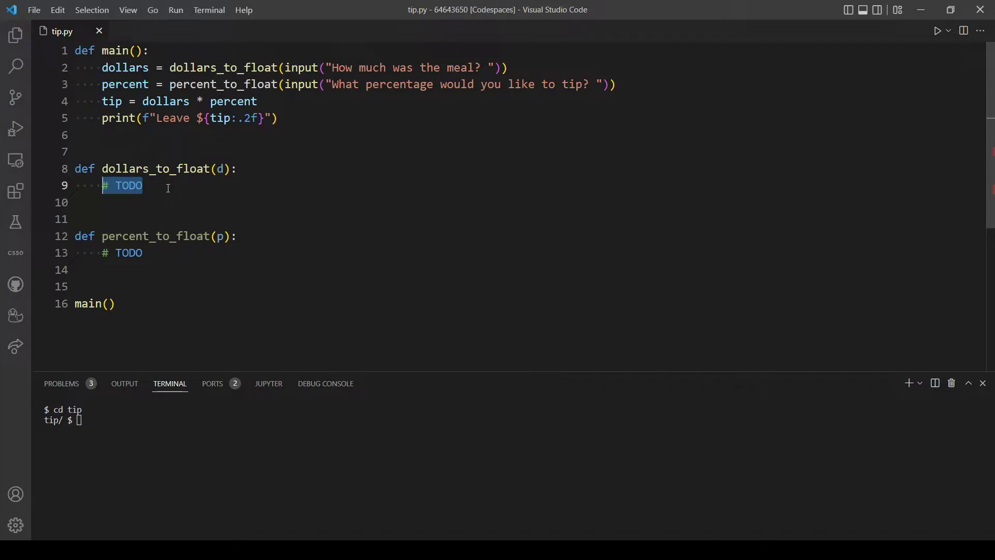
Step: Delete the TODO comment, leaving an empty indented line 9 in dollars_to_float
key(BackSpace)
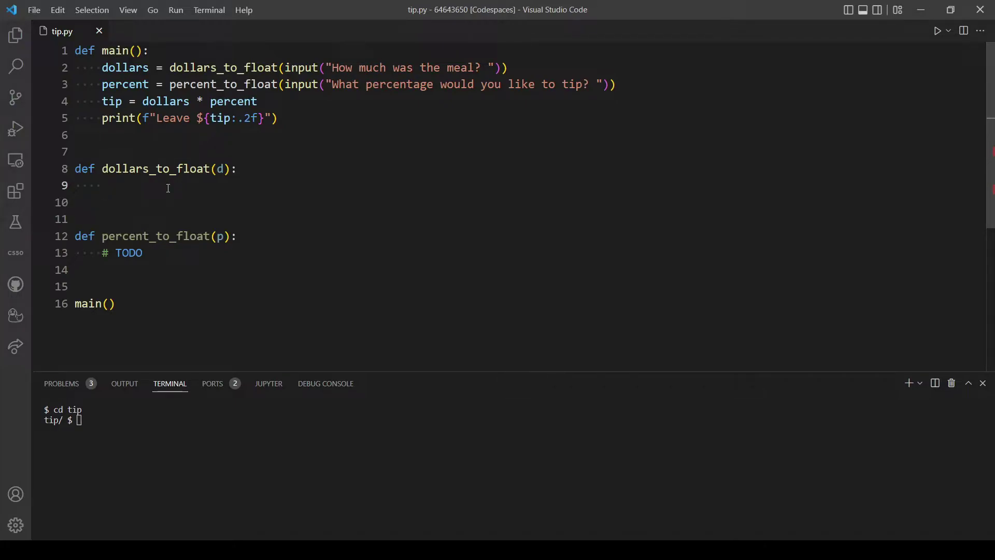
double_click(221, 169)
click(209, 185)
double_click(221, 169)
click(222, 186)
click(217, 168)
double_click(218, 169)
click(210, 185)
key(Home)
Step: Write the '# $30' example comment on line 9, fixing a misplaced dollar sign
double_click(137, 67)
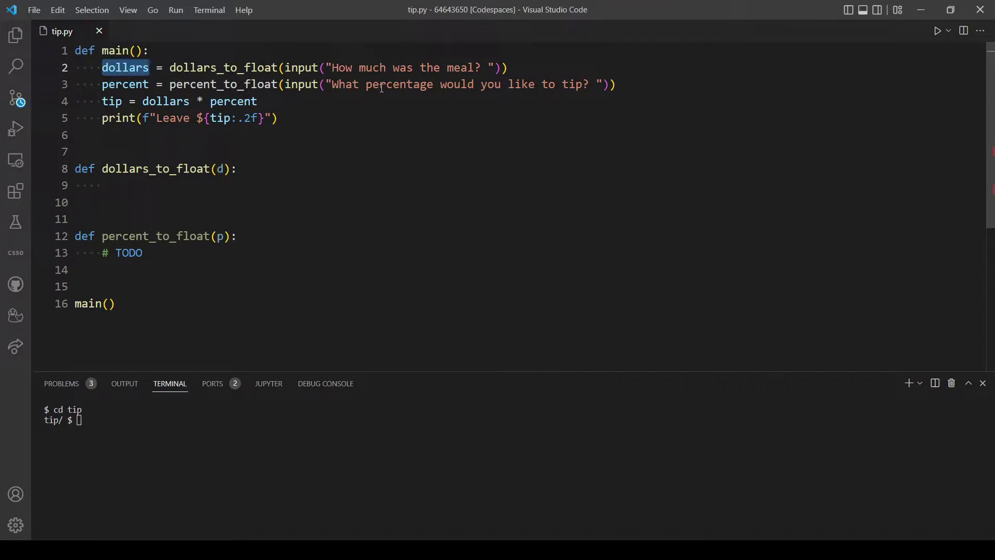
click(210, 185)
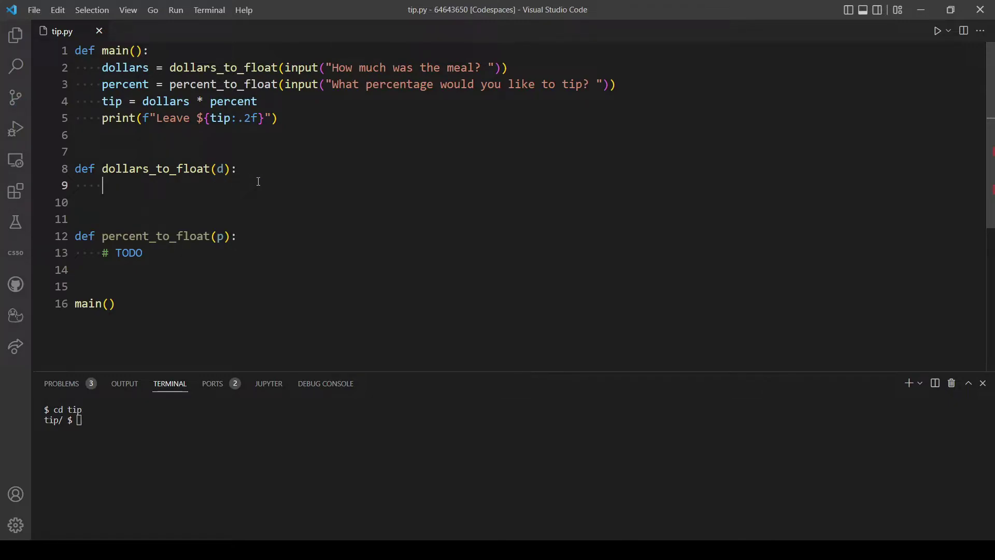
text(# )
text(30$)
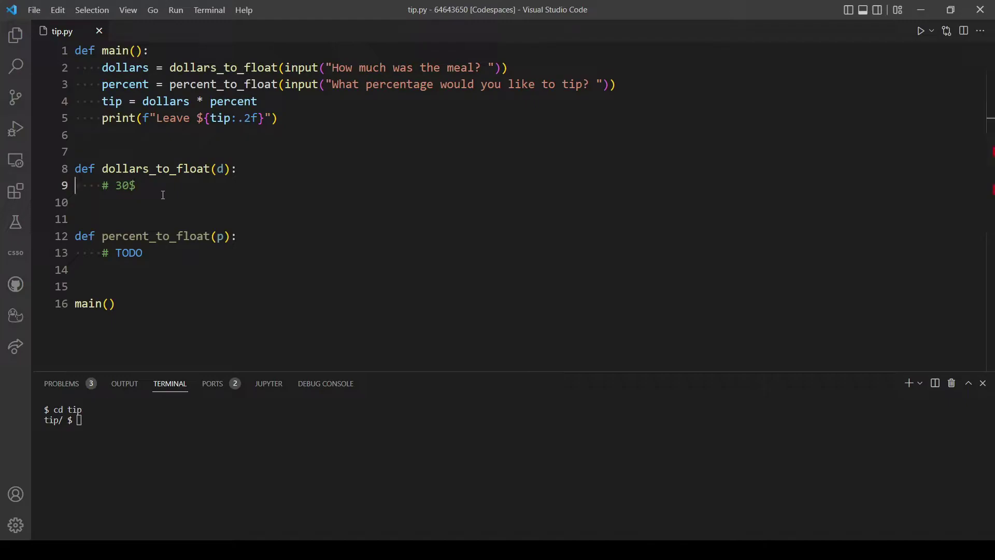
key(Left)
key(BackSpace)
key(Left)
key(Left)
text($)
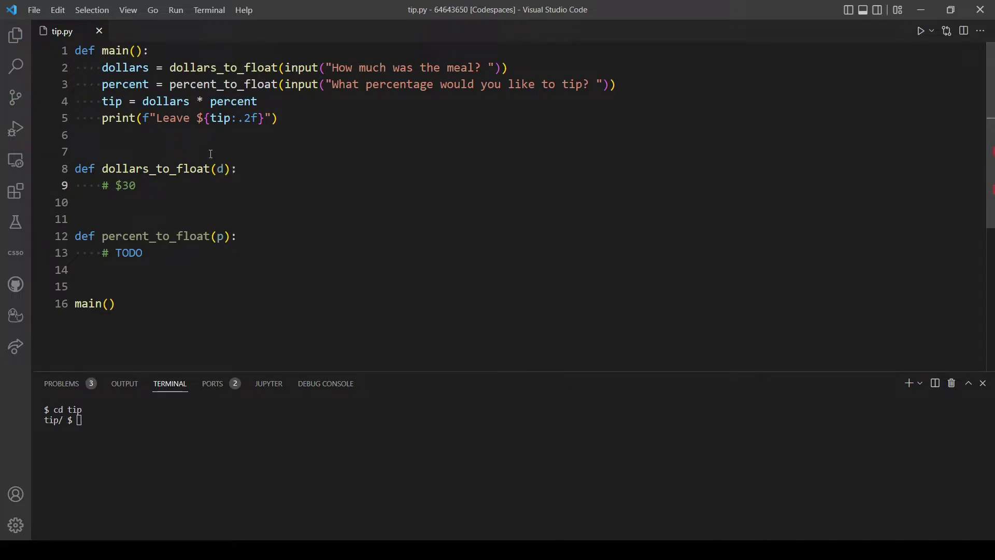
Step: Add the '# 30.0' example comment on a new line 10 below '# $30'
click(136, 186)
key(Return)
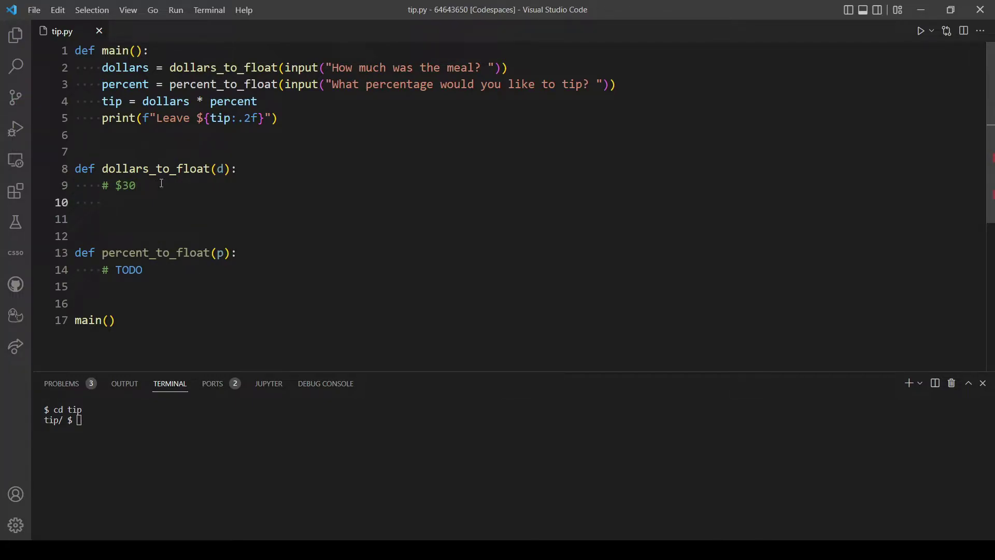
click(223, 169)
click(148, 199)
text(# )
text(30.)
text(0)
Step: Highlight and review the '# $30' and '# 30.0' example comments
drag(148, 204, 75, 184)
click(149, 202)
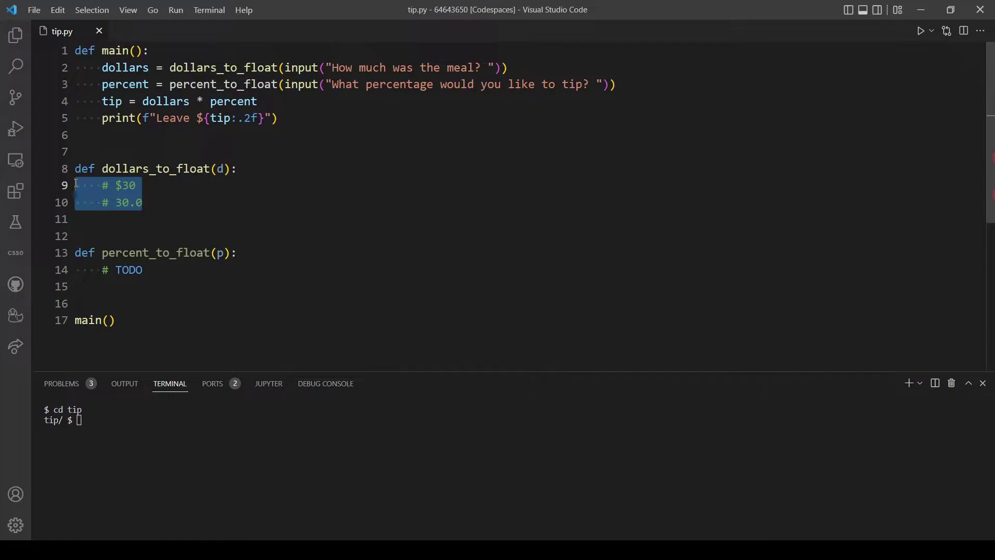
click(143, 203)
click(113, 185)
click(153, 202)
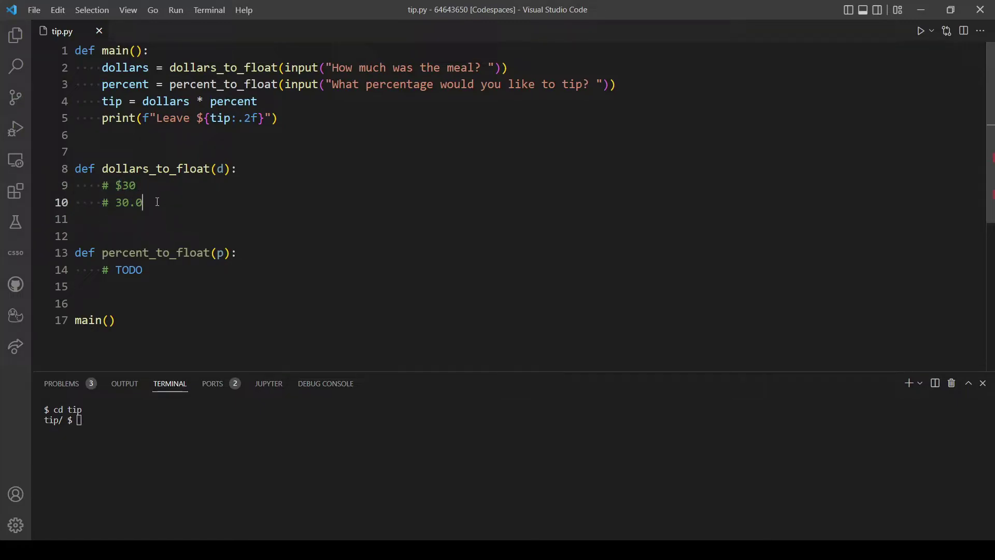
drag(143, 203, 120, 202)
double_click(222, 168)
click(220, 177)
drag(147, 210, 111, 190)
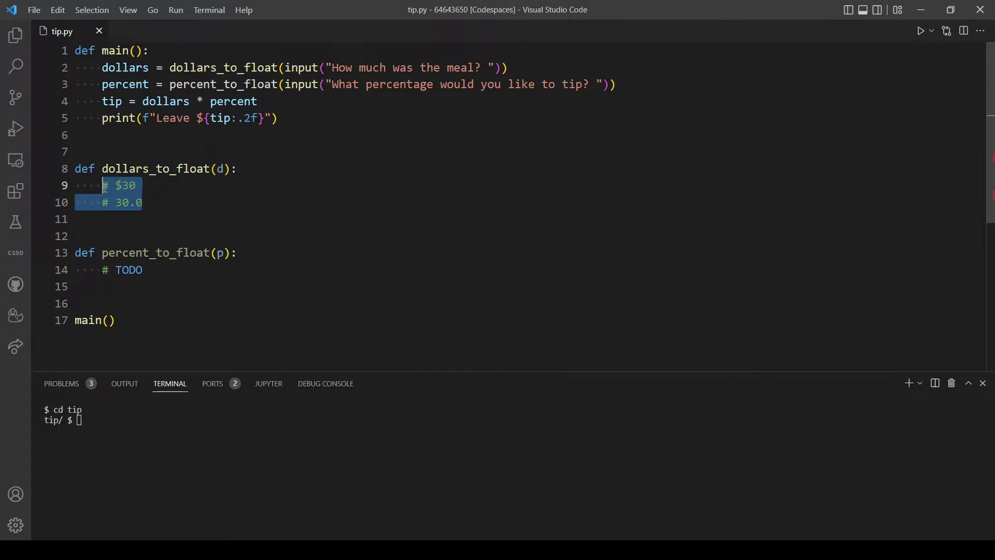
click(148, 203)
Step: Add a d.replace line that strips the dollar sign from d
key(Return)
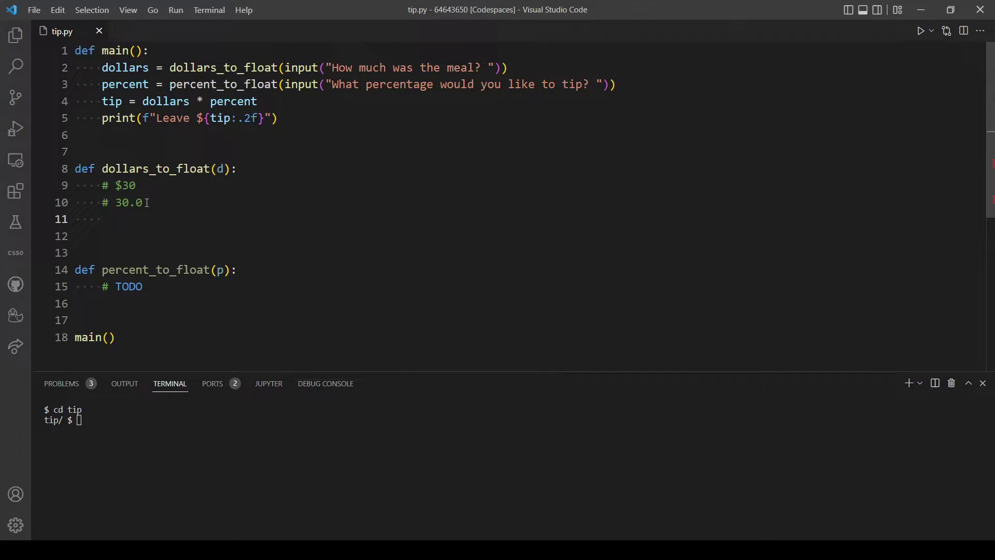
text(d.)
text(rep)
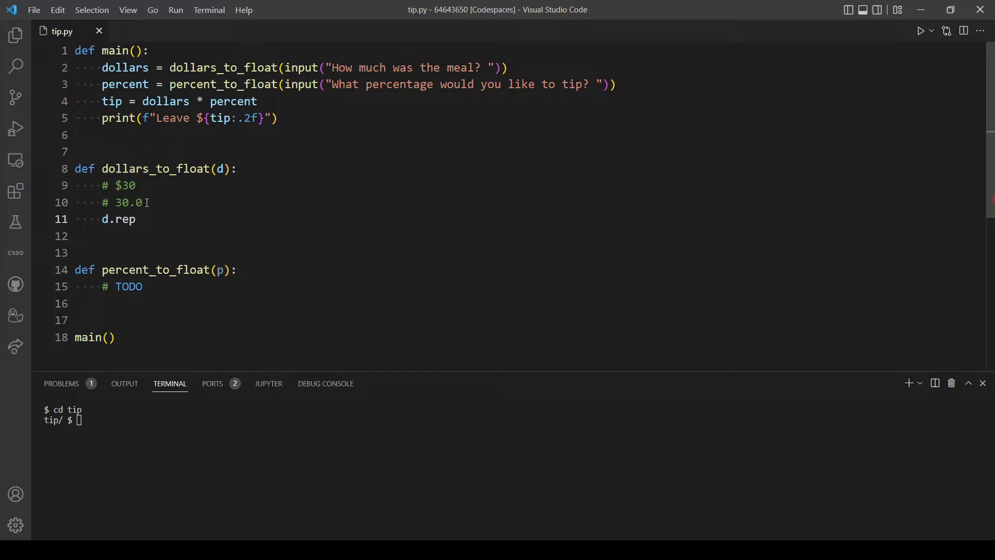
key(Left)
key(Left)
key(Left)
key(Left)
key(Left)
text(d=)
key(Left)
key(Right)
key(Right)
key(Right)
key(Right)
key(Right)
text(lace()
text(")
text($)
key(BackSpace)
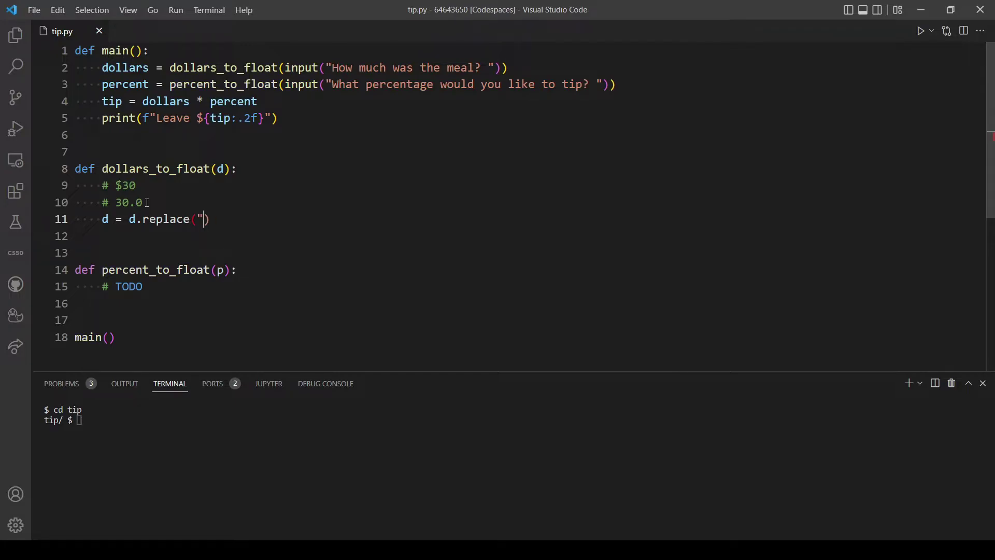
text($", "")
click(242, 219)
click(265, 221)
drag(204, 220, 211, 219)
click(243, 221)
Step: Add 'return float(d)' below the replace line, then highlight the example comments
key(Return)
text(return d)
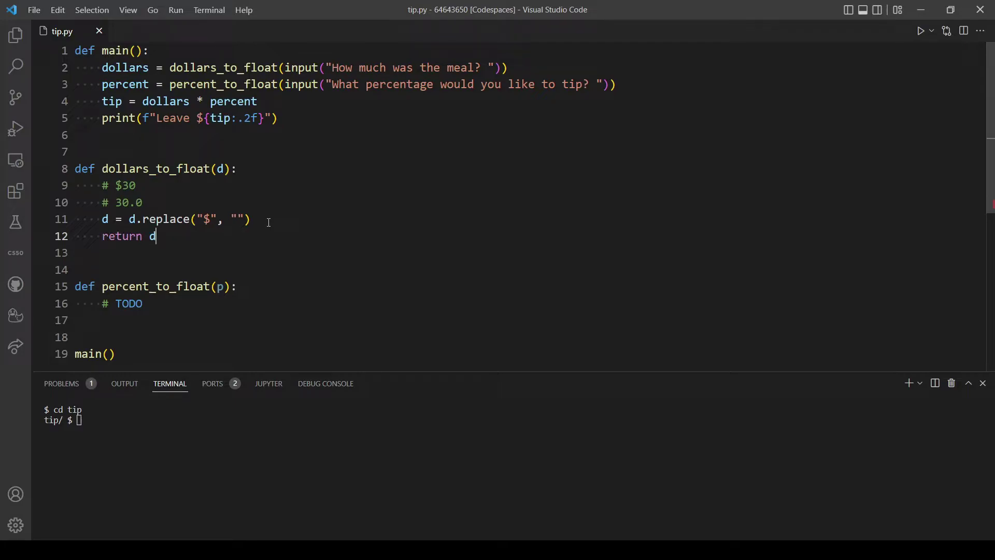
key(Left)
text(float()
key(End)
text())
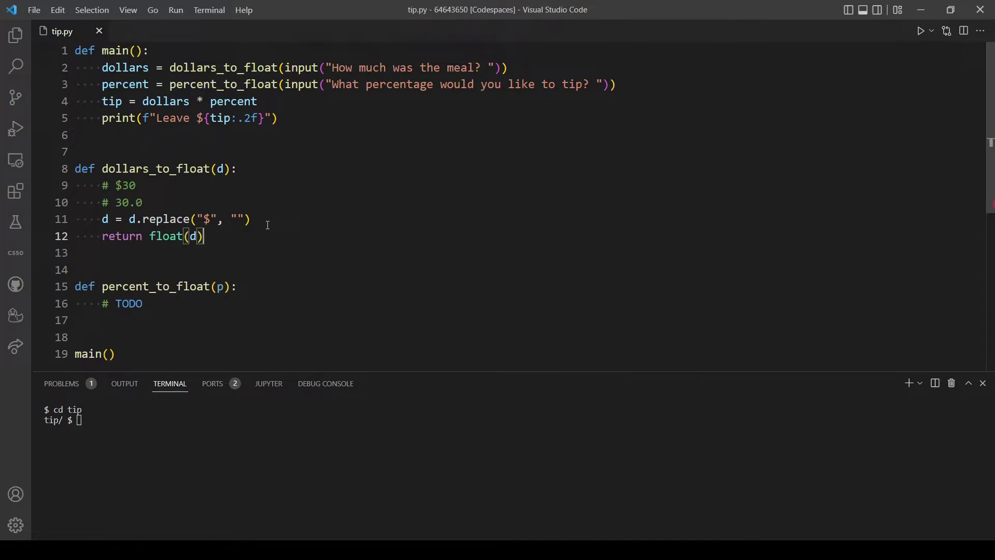
key(Up)
key(Up)
key(shift+Home)
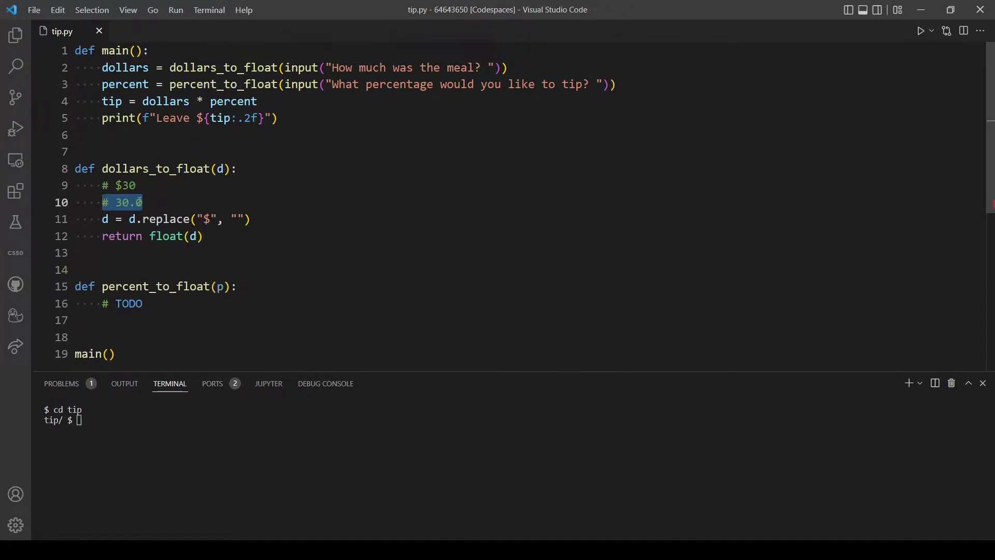
drag(115, 185, 137, 185)
Step: Swap percent_to_float's '# TODO' for '# 20%', fixing a misplaced percent sign
click(138, 185)
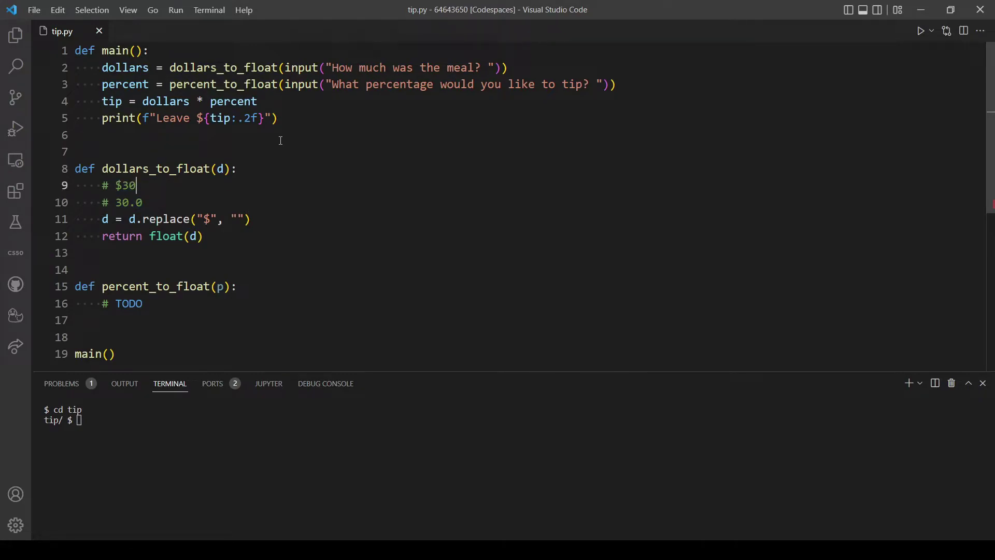
scroll(172, 306, down, 2)
scroll(203, 327, up, 2)
drag(147, 311, 102, 299)
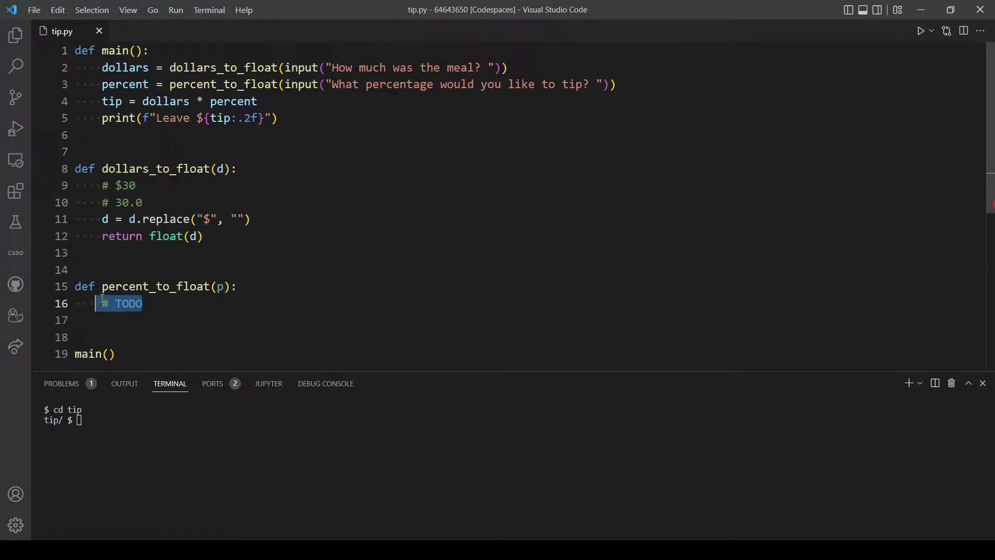
key(BackSpace)
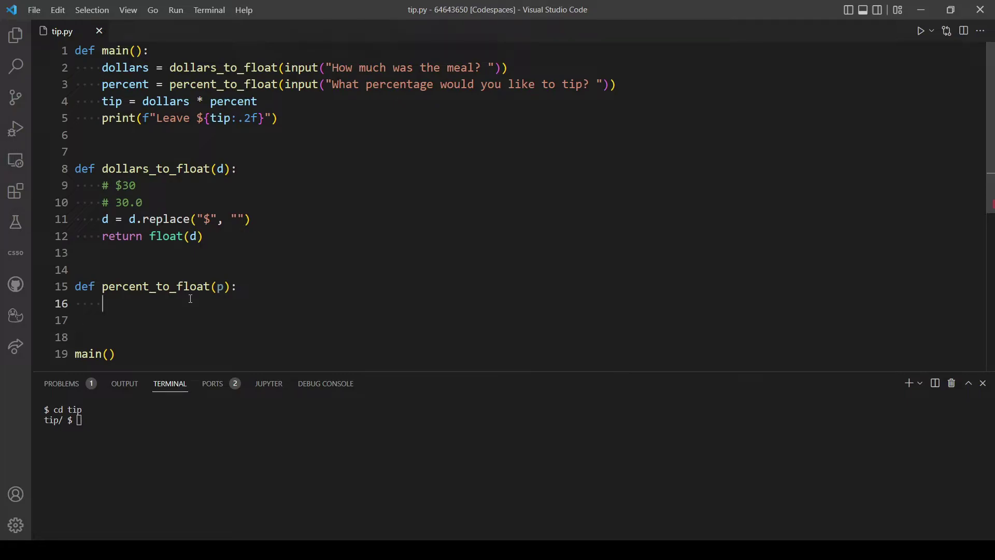
text(#)
text(2)
text(0)
key(Left)
key(Left)
text(%)
key(BackSpace)
key(End)
text(%)
scroll(198, 253, down, 1)
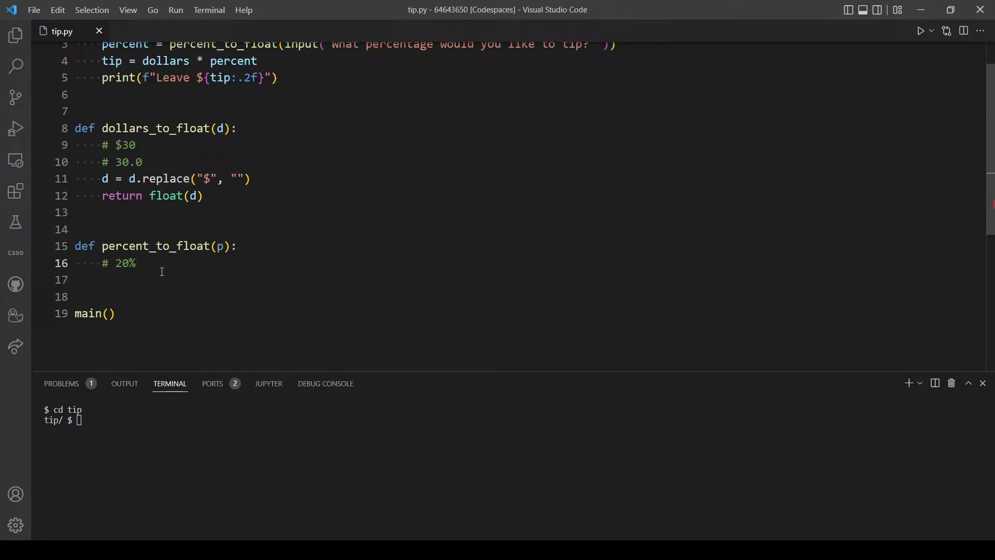
Step: Write '# 0.2' on line 17 under '# 20%' and start an empty line below
key(Return)
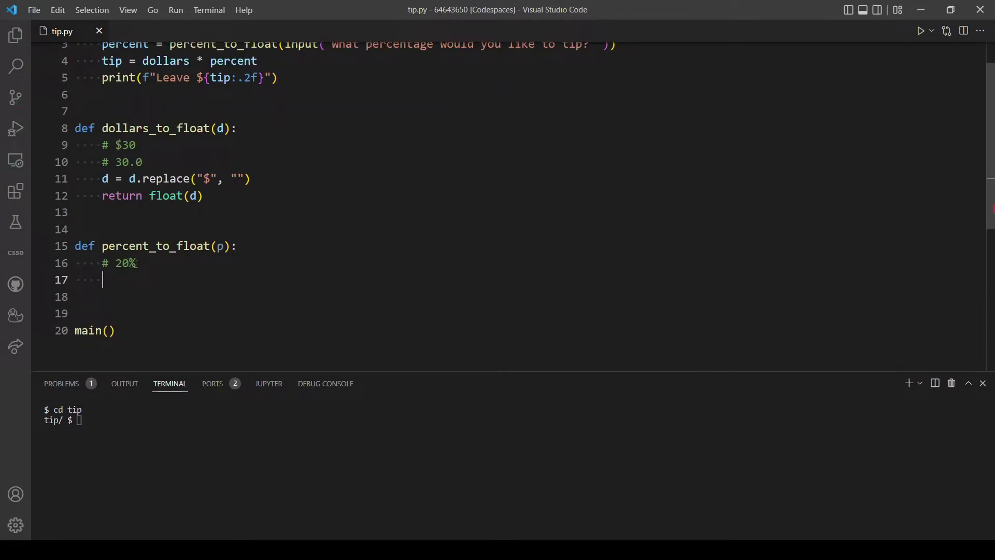
drag(137, 262, 133, 263)
click(148, 262)
double_click(129, 262)
click(128, 284)
text(#)
text( 0.)
text(2)
key(Return)
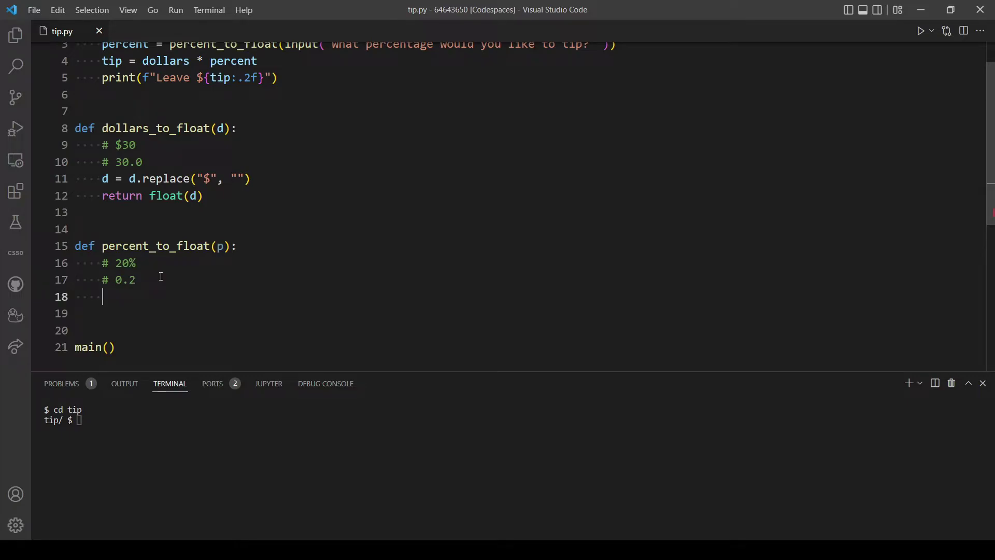
Step: Write p = p.replace("%", "") on line 18, removing stray characters and the misplaced comma
click(105, 179)
click(166, 298)
text(p )
text(= )
text(p.replace()
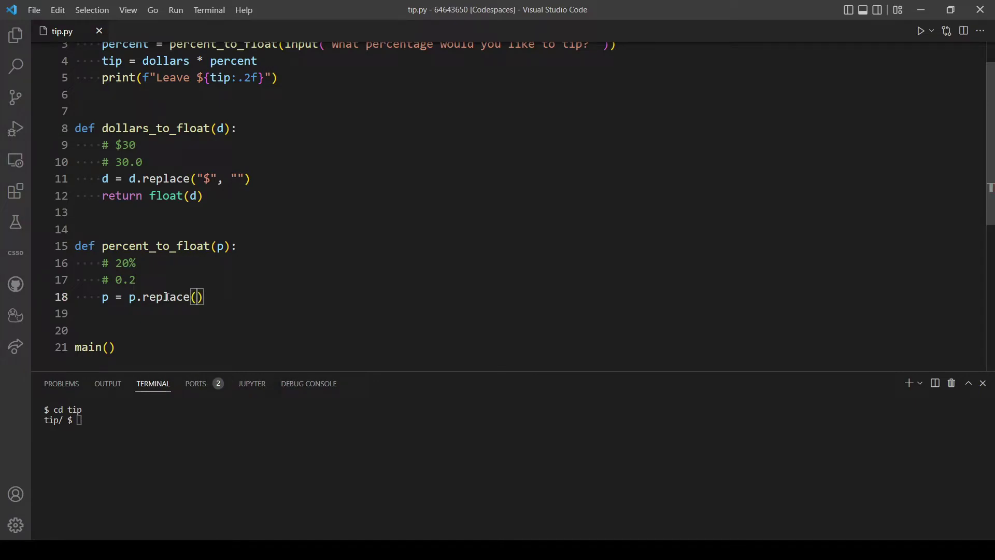
text(@)
key(BackSpace)
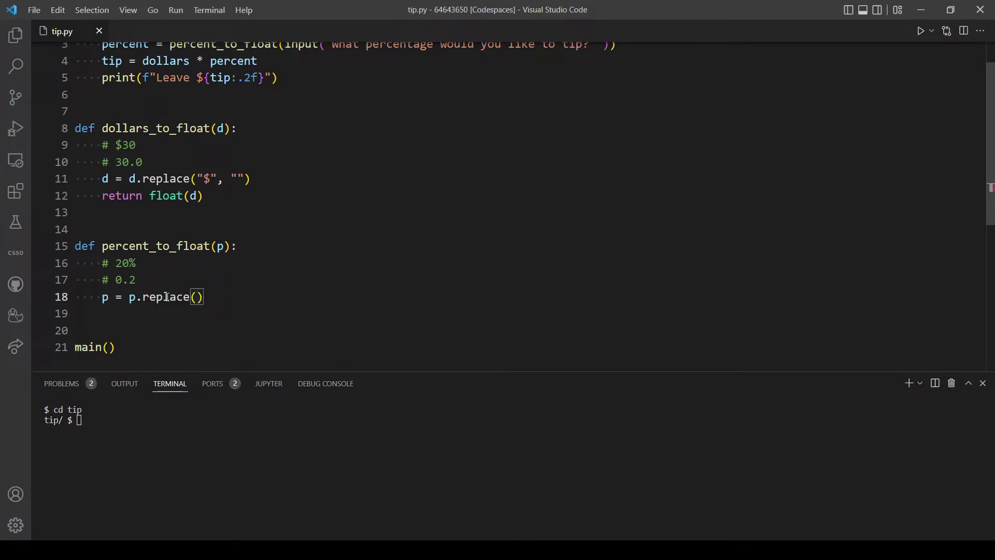
text(")
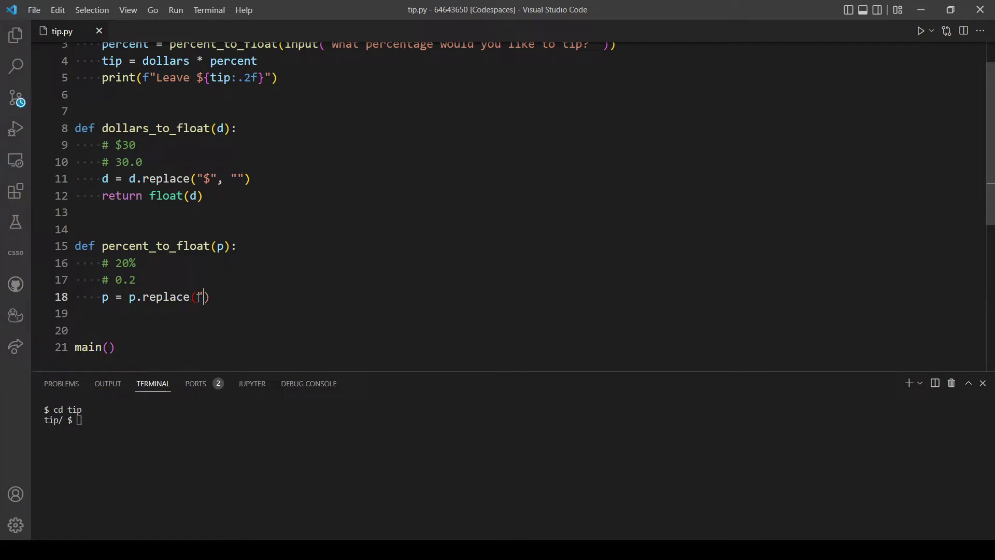
text(%" ,)
key(BackSpace)
key(BackSpace)
text(,)
text( "")
key(End)
key(shift+Up)
key(shift+Up)
key(shift+Up)
key(shift+Up)
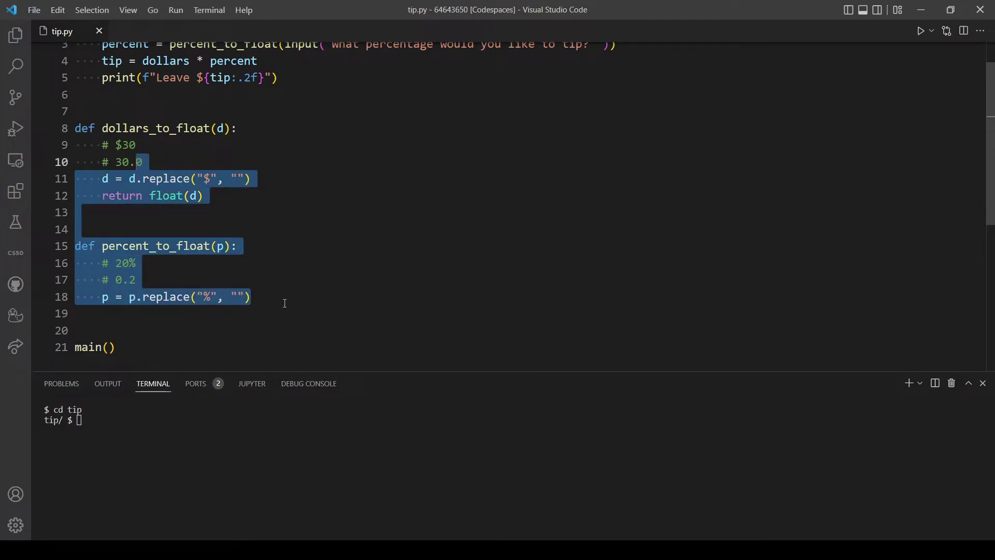
click(284, 304)
drag(204, 195, 143, 162)
click(264, 255)
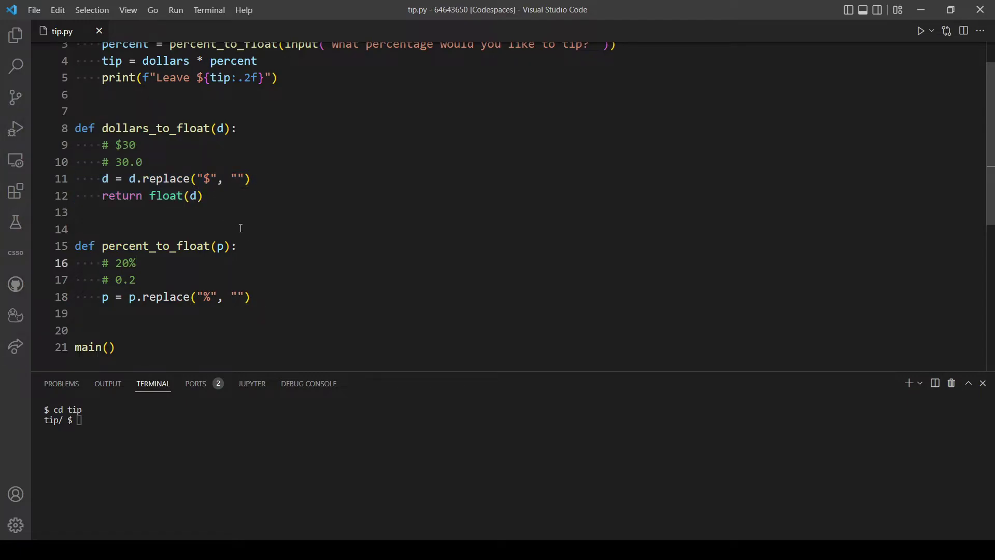
scroll(242, 222, up, 1)
scroll(162, 102, down, 1)
double_click(122, 263)
scroll(168, 294, up, 1)
click(181, 129)
double_click(113, 101)
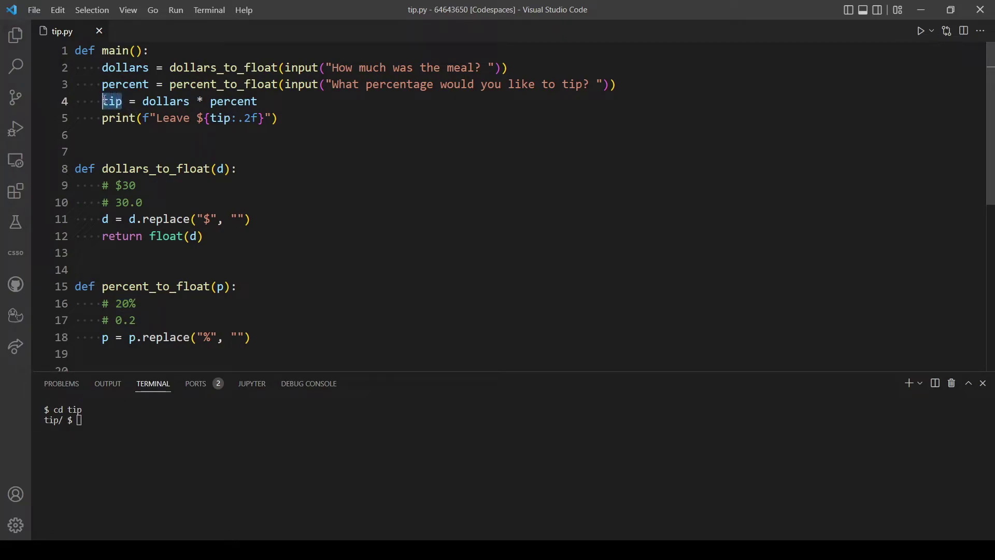
click(151, 133)
double_click(113, 101)
click(179, 116)
scroll(250, 344, down, 1)
scroll(250, 344, up, 1)
drag(250, 341, 75, 153)
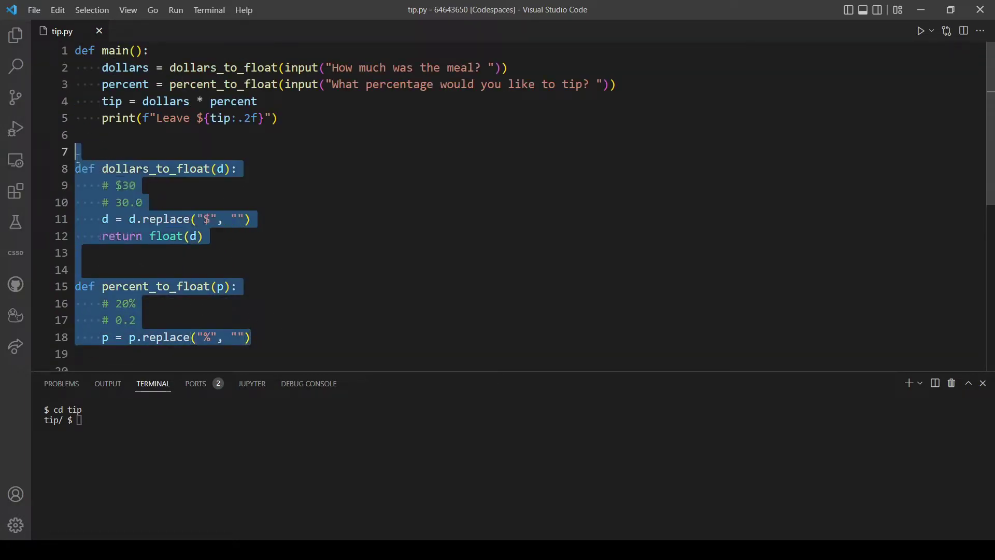
click(185, 185)
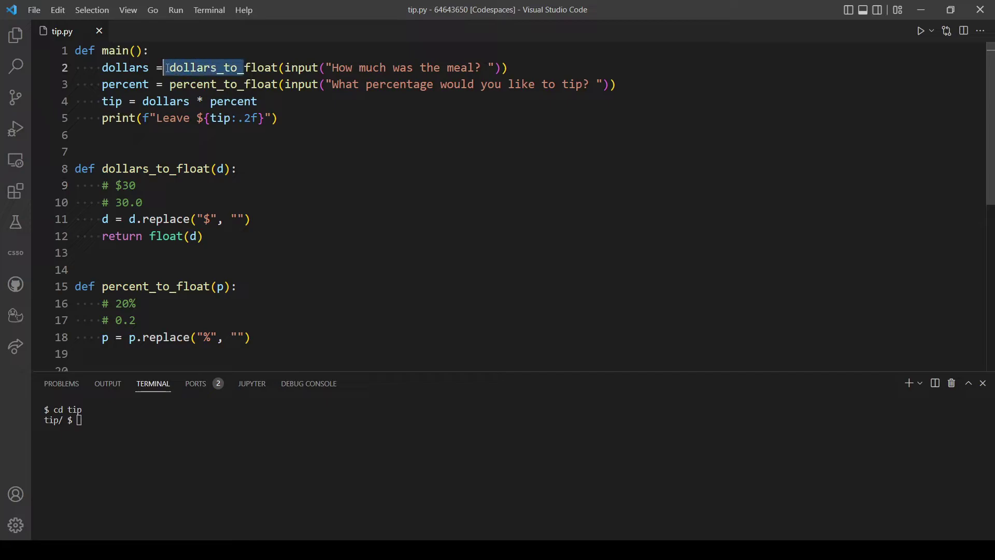
click(205, 84)
drag(205, 85, 196, 84)
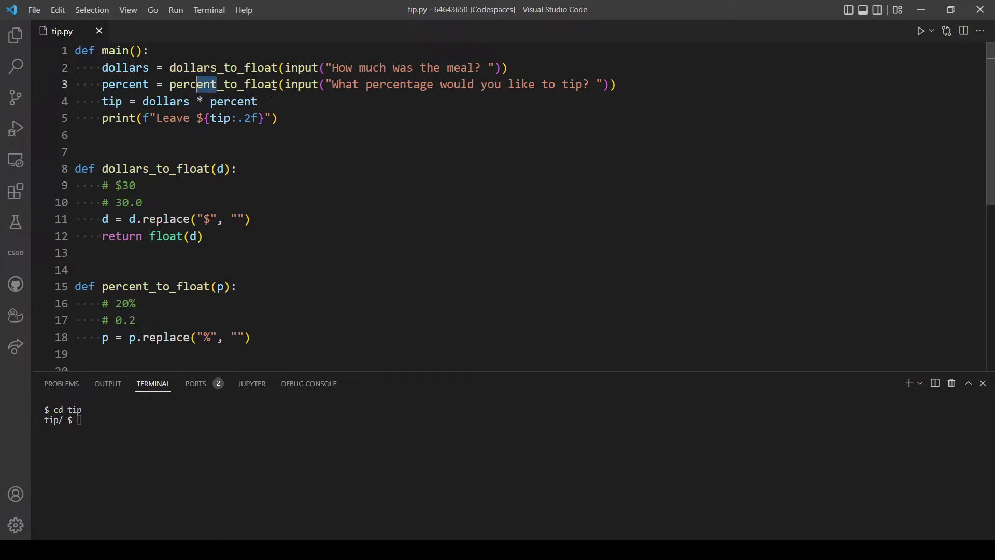
click(351, 101)
drag(262, 101, 142, 101)
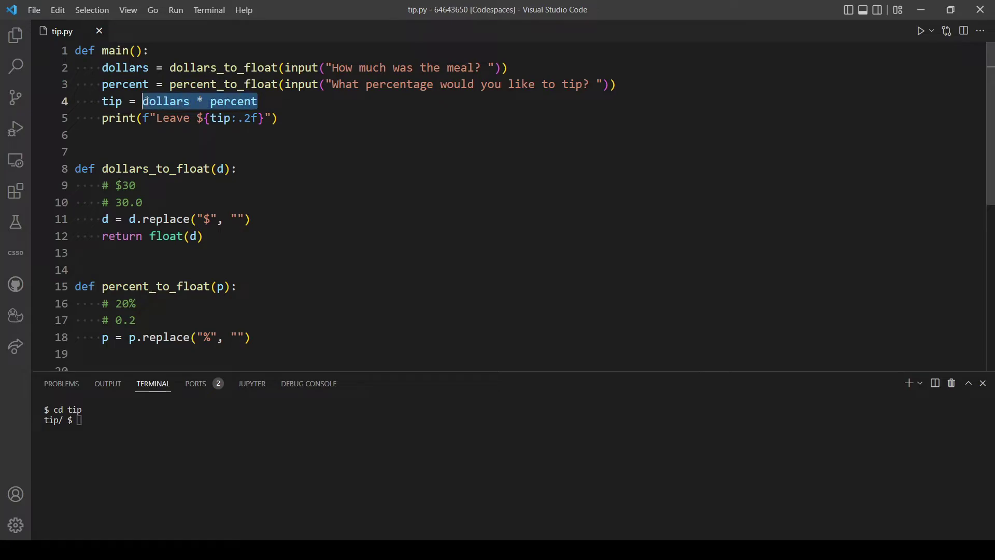
drag(266, 103, 195, 101)
click(265, 101)
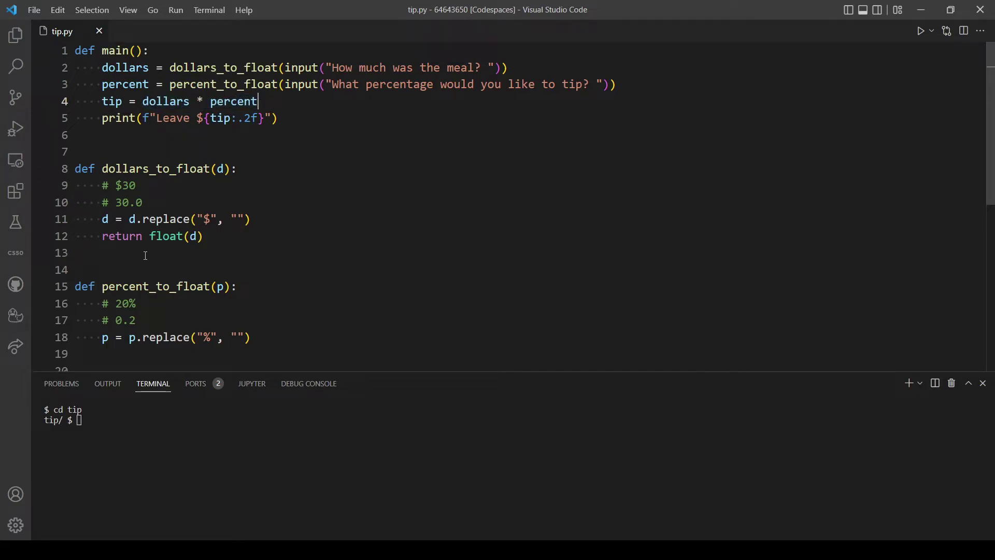
drag(251, 337, 89, 168)
click(137, 185)
drag(494, 68, 332, 68)
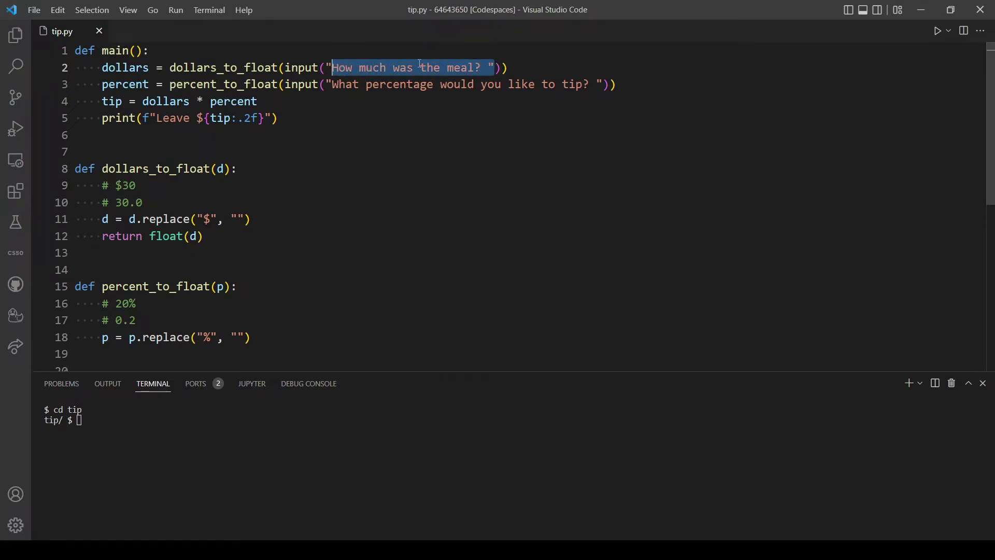
click(408, 169)
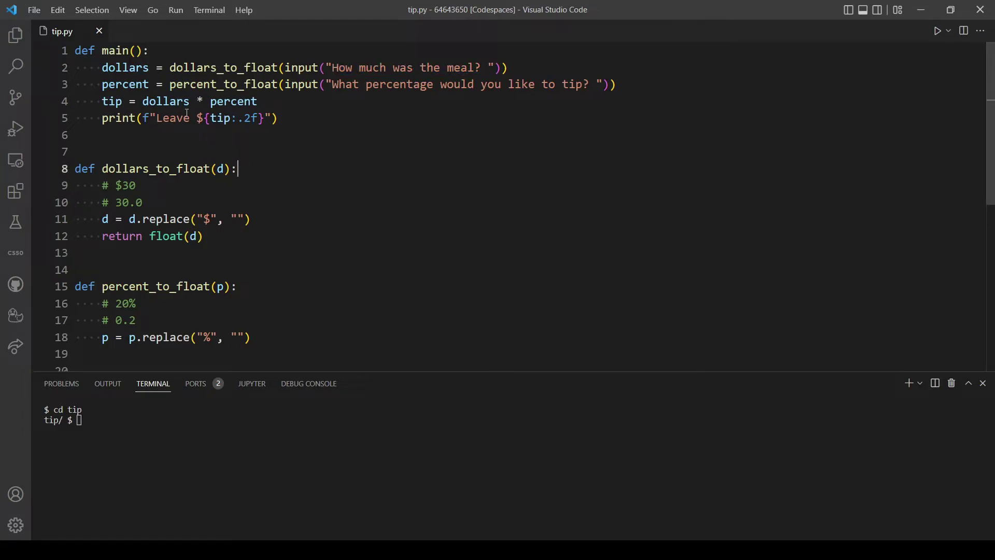
drag(140, 101, 192, 101)
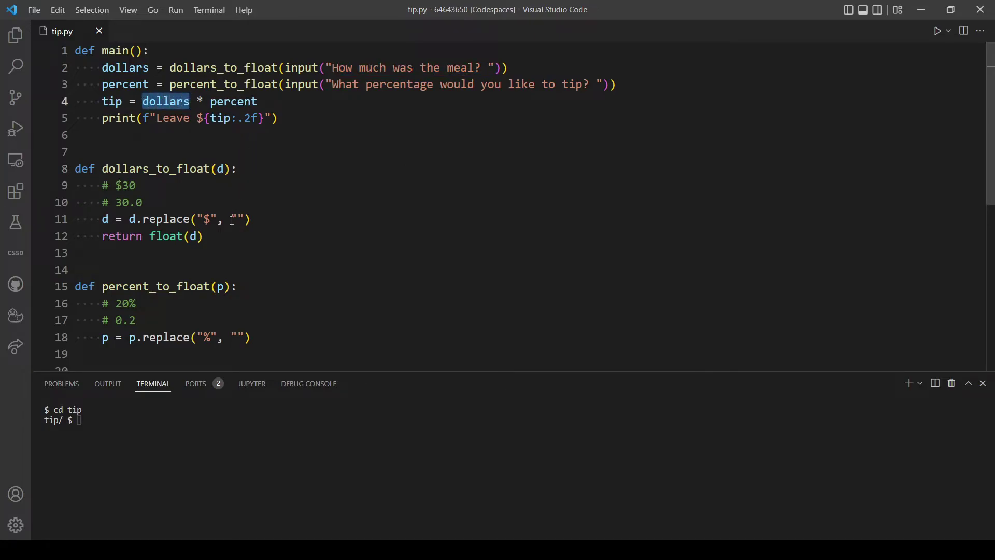
click(240, 240)
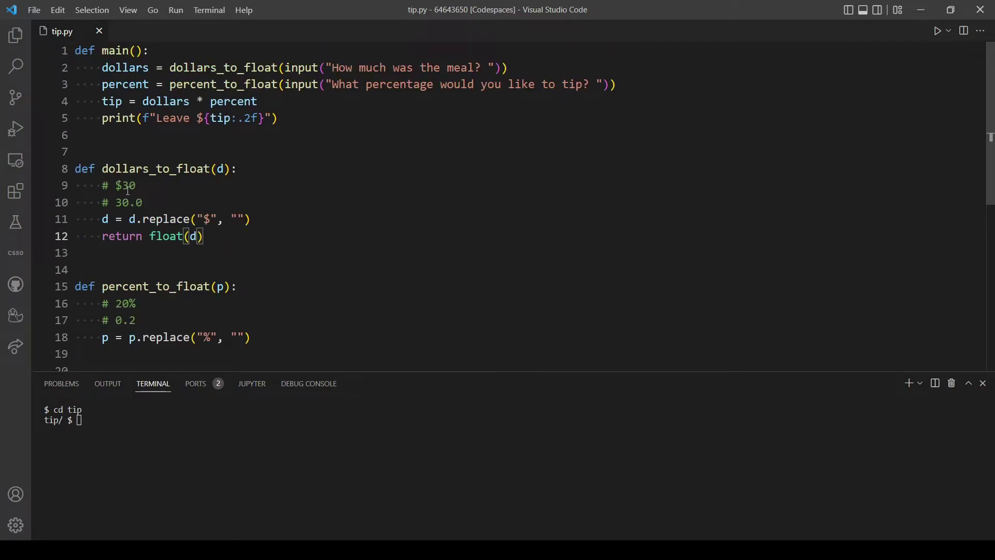
drag(122, 185, 113, 185)
click(192, 236)
drag(192, 237, 117, 186)
click(233, 237)
scroll(234, 323, down, 1)
drag(209, 296, 137, 263)
click(174, 271)
scroll(235, 298, up, 1)
scroll(164, 289, down, 1)
drag(138, 279, 115, 280)
click(173, 282)
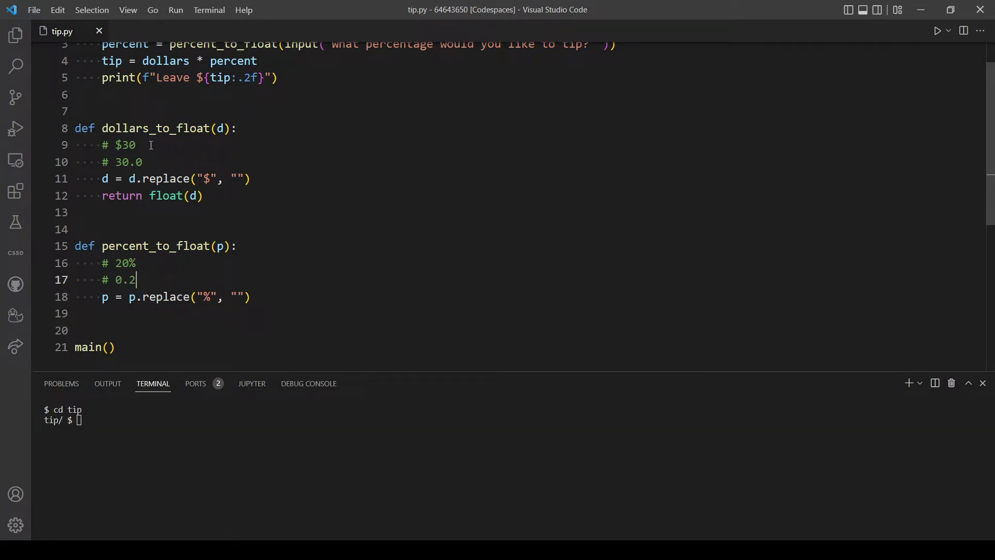
scroll(167, 287, up, 1)
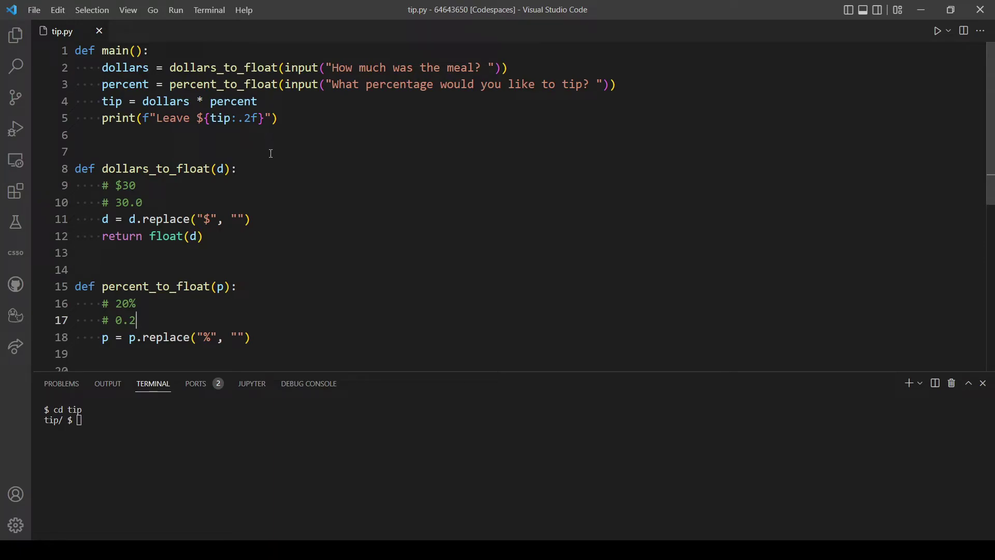
scroll(340, 311, down, 1)
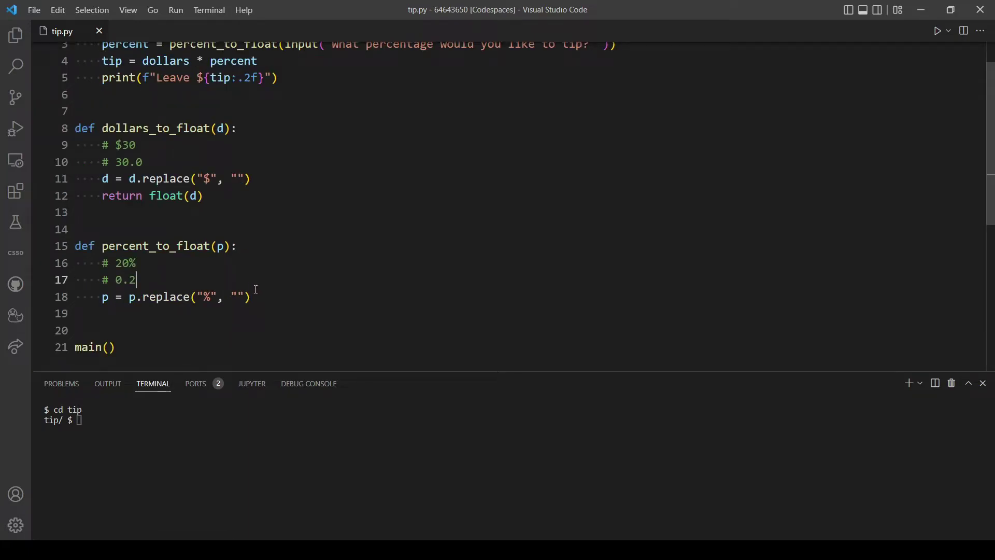
scroll(257, 323, up, 1)
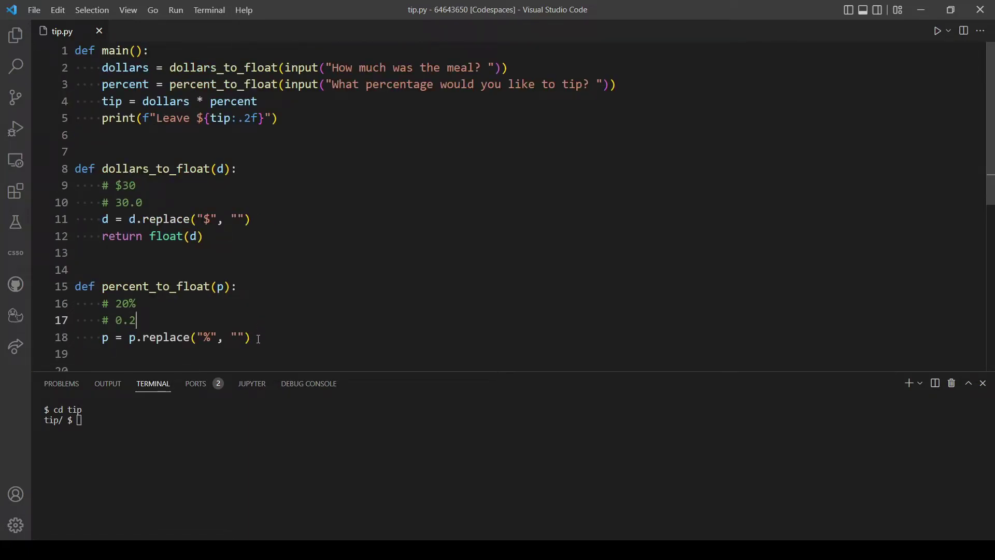
click(258, 335)
scroll(273, 334, down, 1)
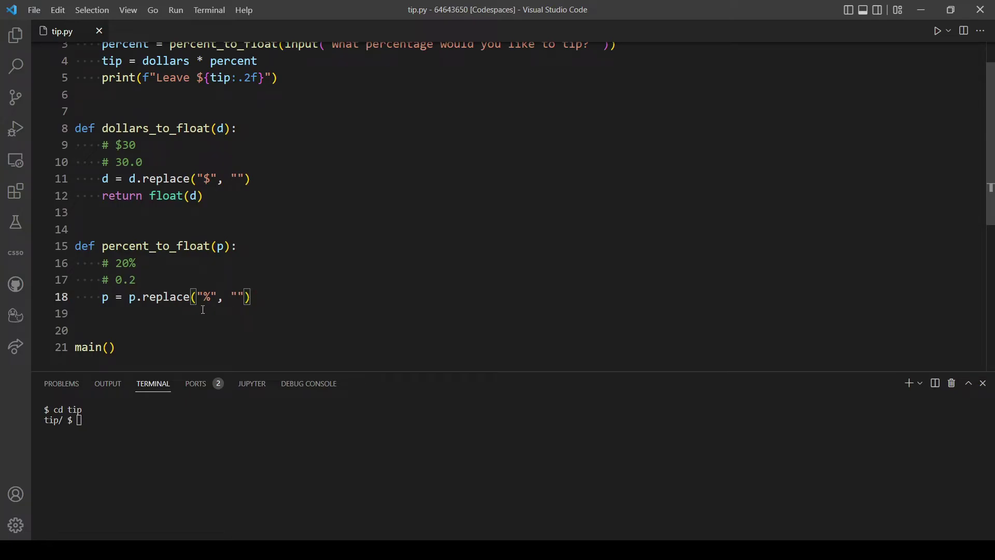
scroll(202, 311, up, 1)
scroll(226, 312, down, 1)
Step: Add 'p = p / 100' and 'return float(p)' on lines 19 and 20
key(Return)
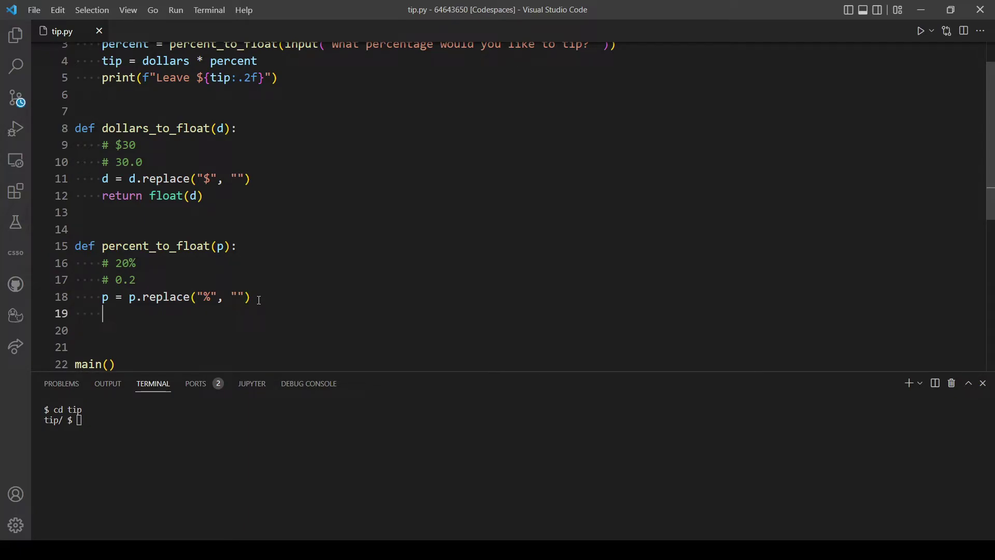
text(p = )
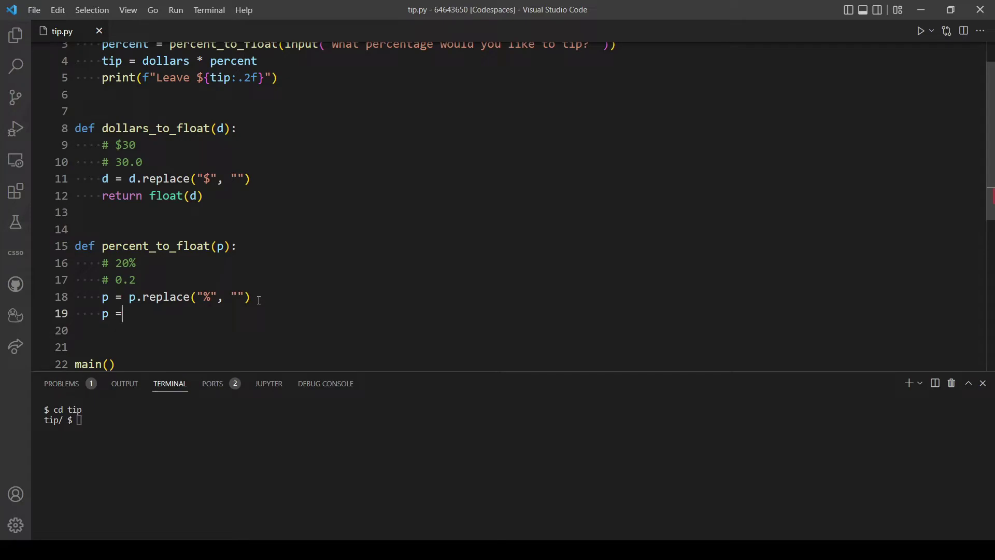
text(p / 100)
key(Return)
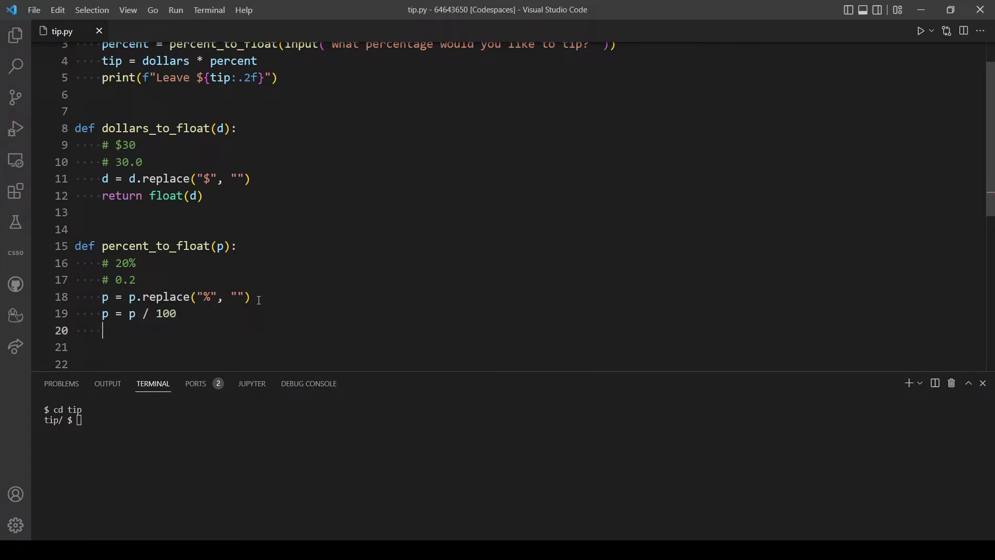
text(return float(p)
scroll(260, 302, down, 2)
scroll(186, 325, up, 2)
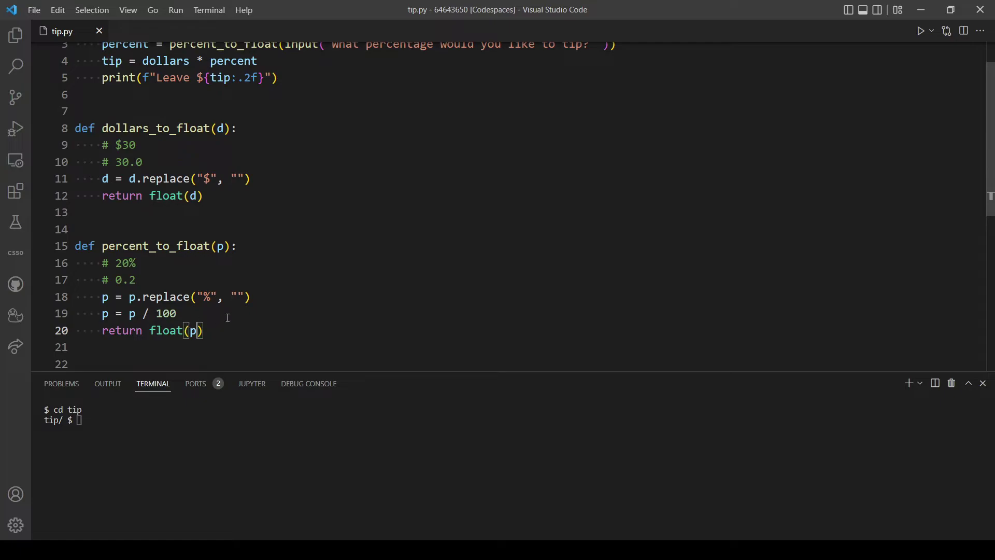
scroll(264, 309, up, 1)
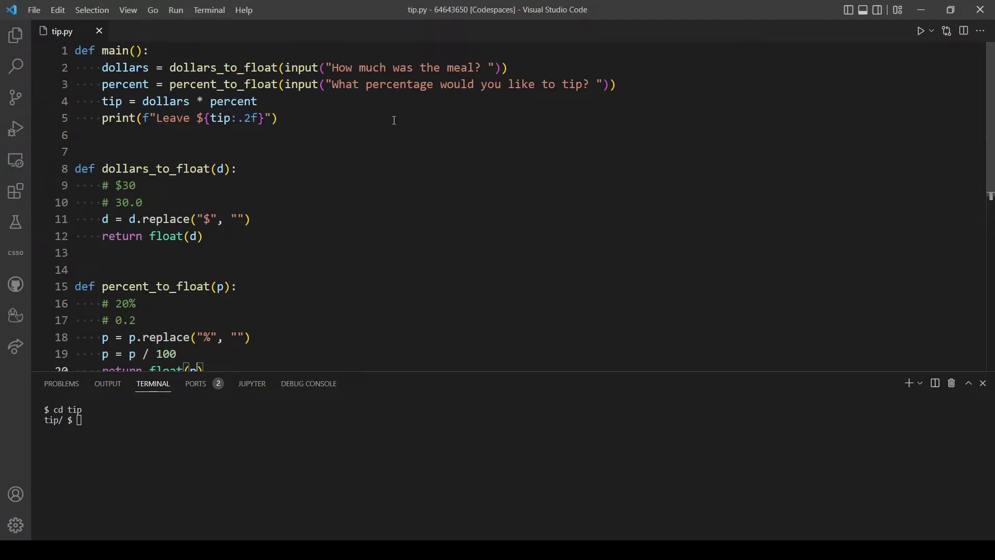
scroll(313, 282, down, 3)
scroll(222, 324, up, 2)
Step: Run python tip.py in the terminal with a $20 meal and a 10% tip
click(215, 464)
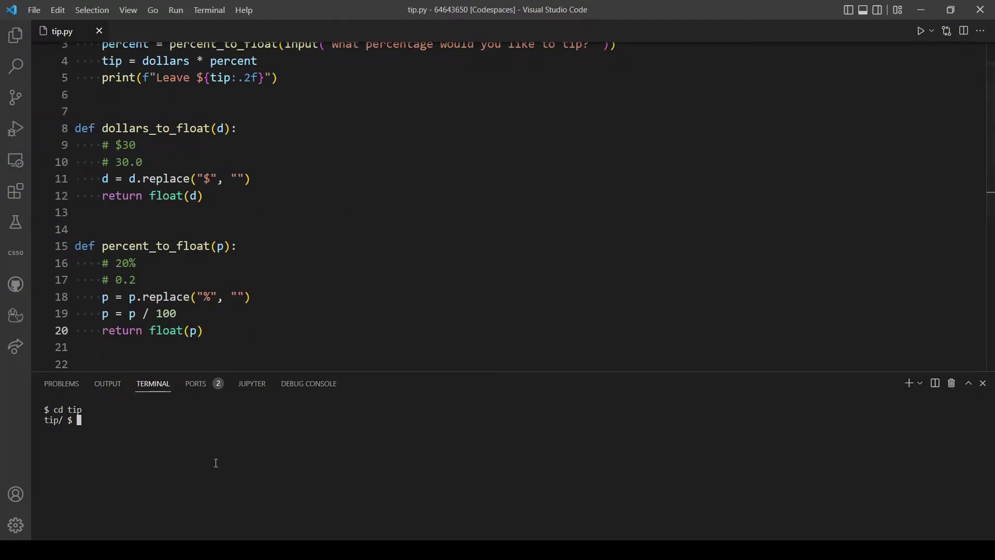
text(python tip.py)
key(Return)
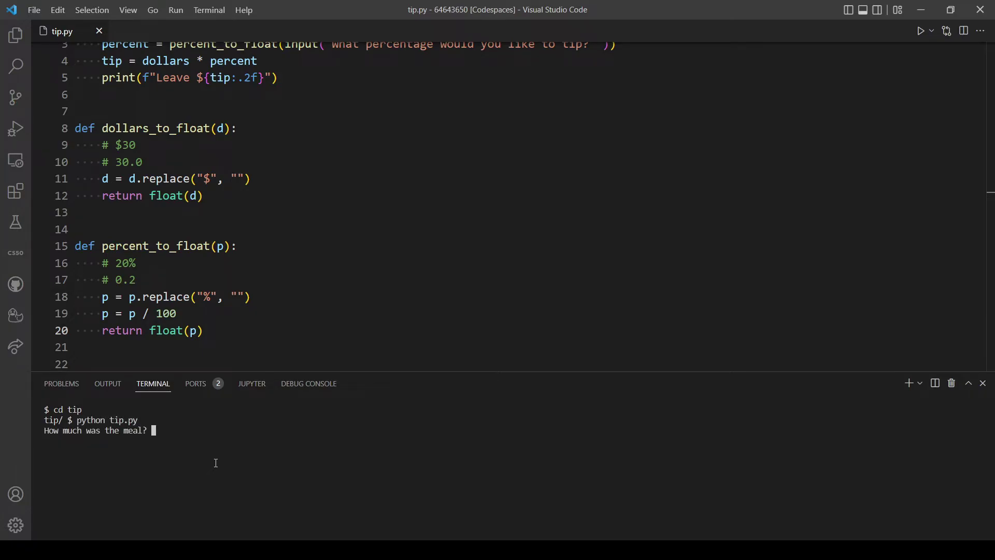
text(20)
key(BackSpace)
key(BackSpace)
text($20)
key(Return)
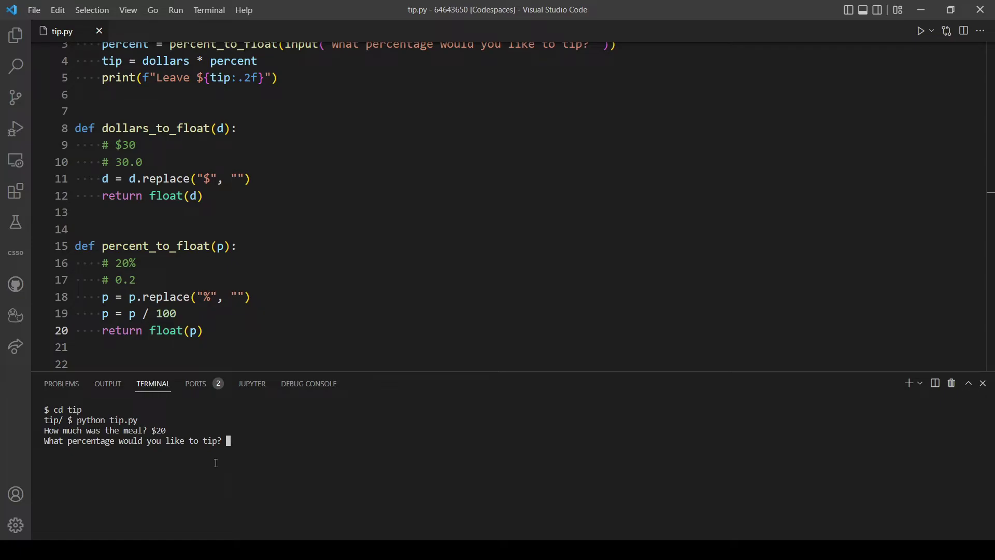
text(10)
text(%)
key(Return)
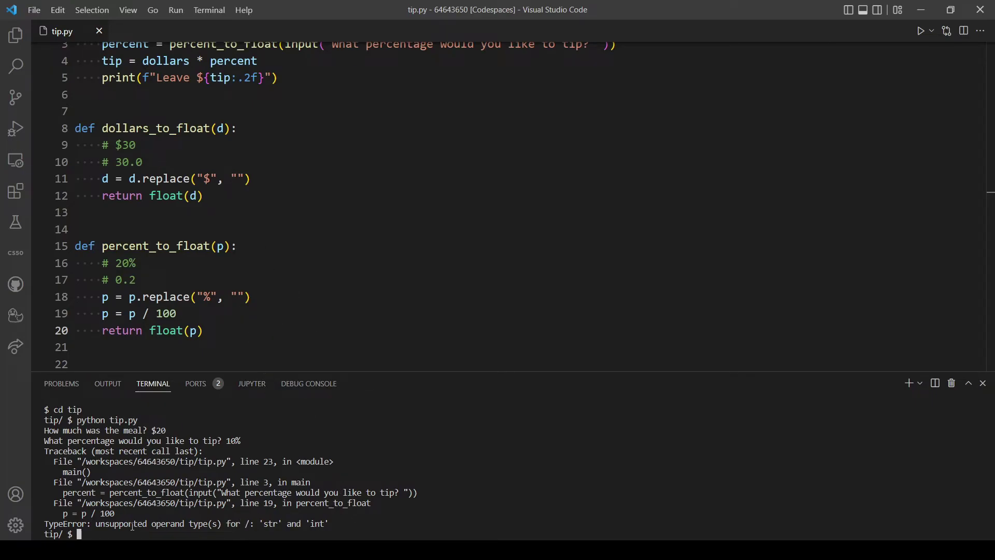
Step: After reading the TypeError, change line 19 to p = float(p) / 100
drag(160, 524, 189, 523)
double_click(271, 524)
click(173, 314)
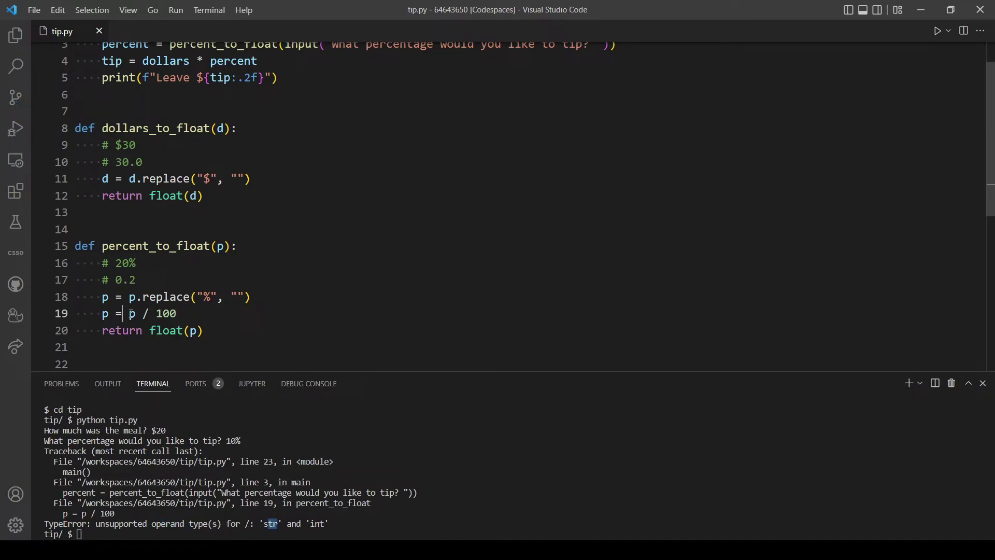
click(131, 315)
click(137, 314)
scroll(192, 318, down, 1)
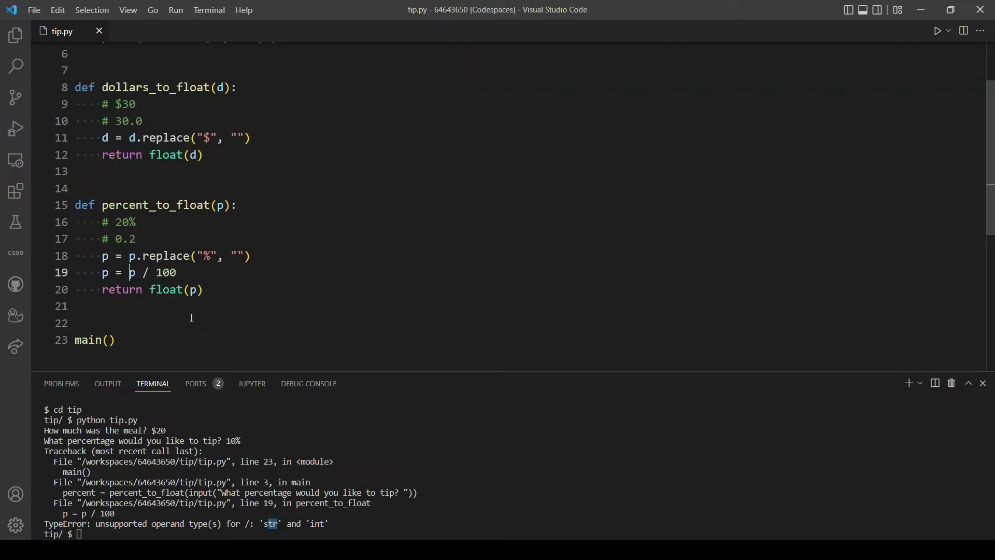
text(float)
text(()
key(Right)
text())
drag(225, 272, 203, 272)
click(225, 272)
click(349, 461)
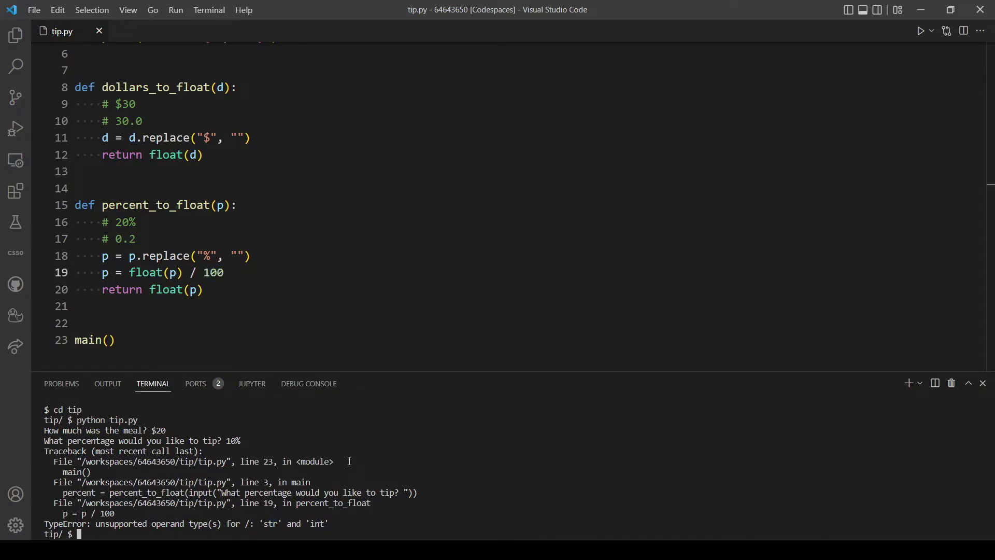
text(clear)
key(Return)
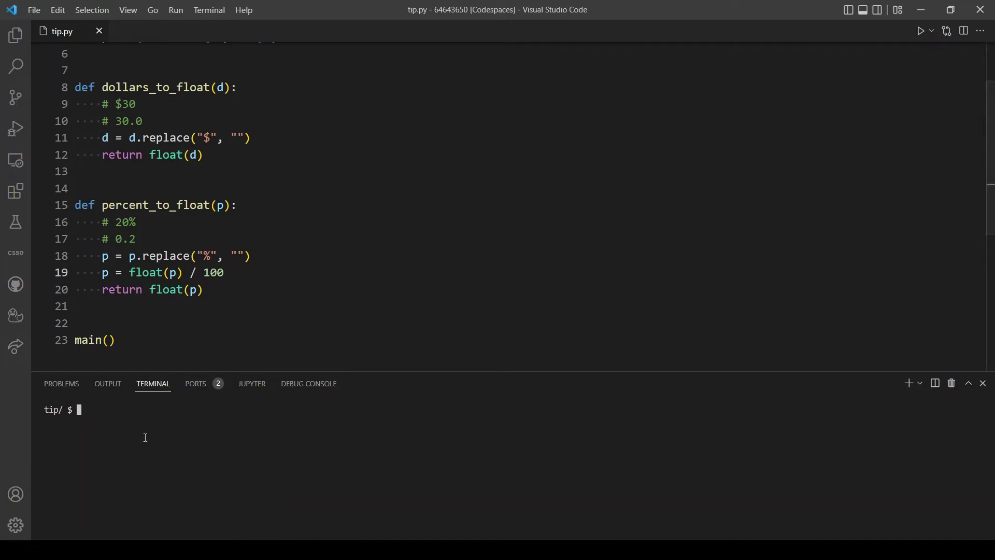
text(python tip.py)
key(Return)
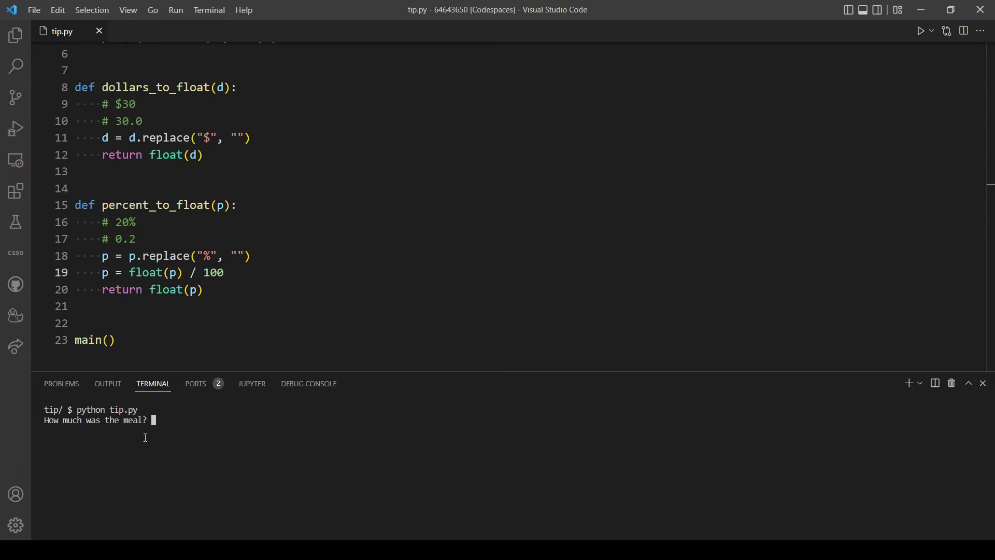
text($20)
key(Return)
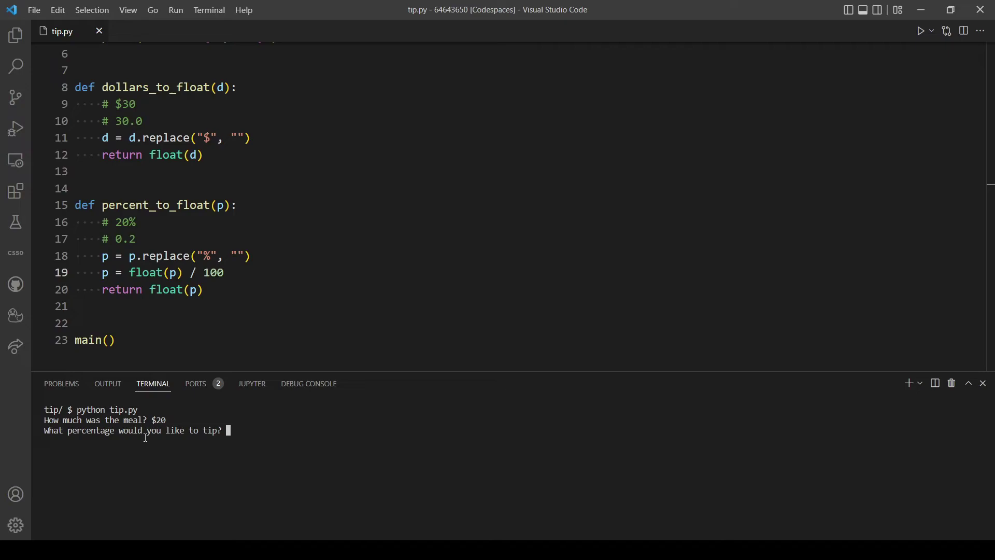
text(10)
text(%)
key(Return)
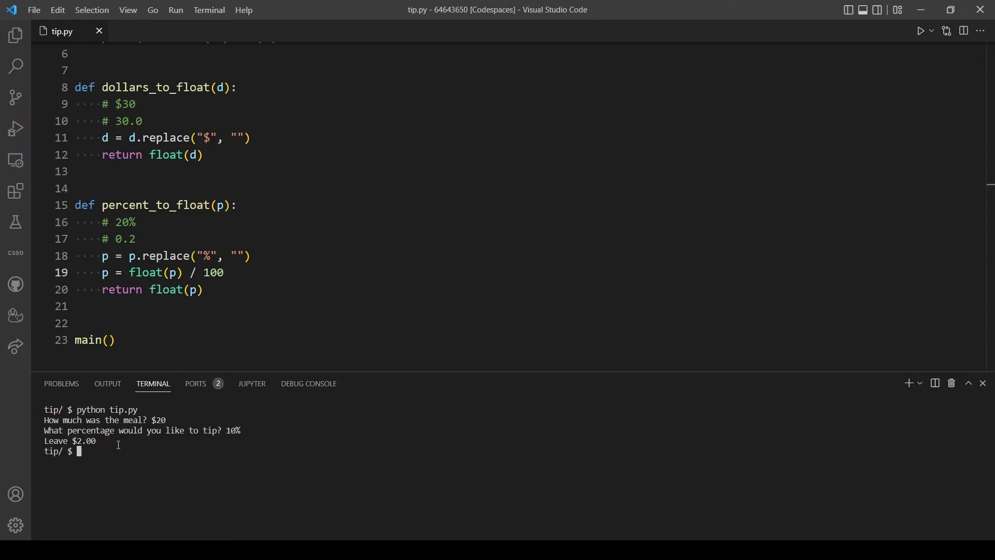
drag(96, 440, 74, 441)
click(97, 447)
drag(73, 440, 97, 442)
click(99, 442)
scroll(321, 127, up, 2)
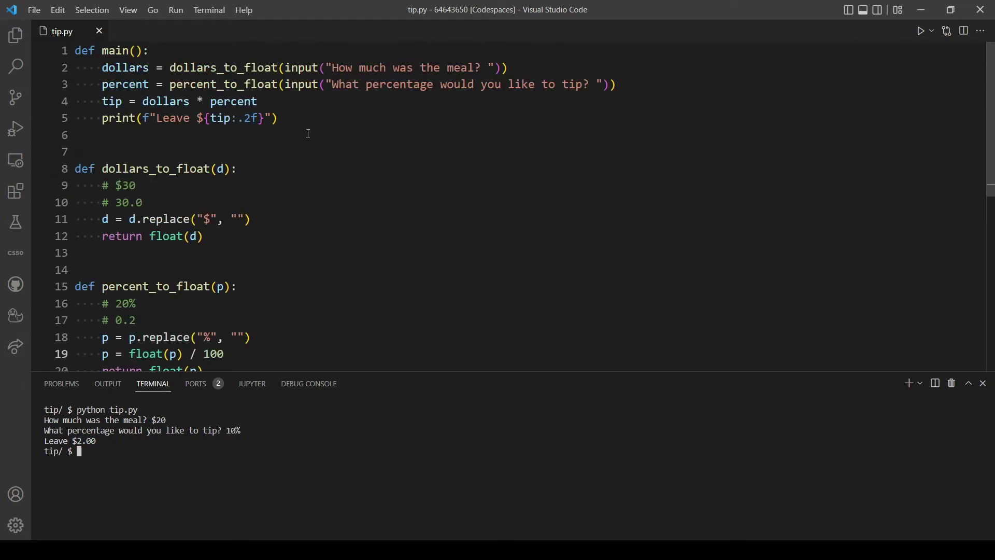
scroll(240, 289, down, 2)
scroll(231, 266, up, 2)
scroll(231, 266, down, 2)
click(196, 289)
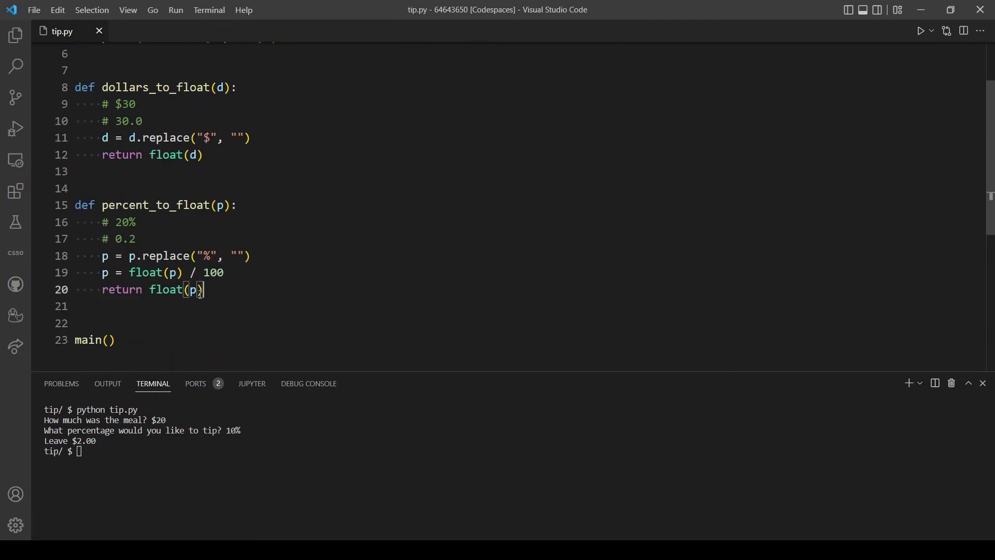
drag(204, 289, 109, 256)
click(196, 290)
click(196, 154)
click(300, 269)
Step: Wrap line 18's p.replace("%", "") call inside float()
click(251, 289)
scroll(251, 290, up, 1)
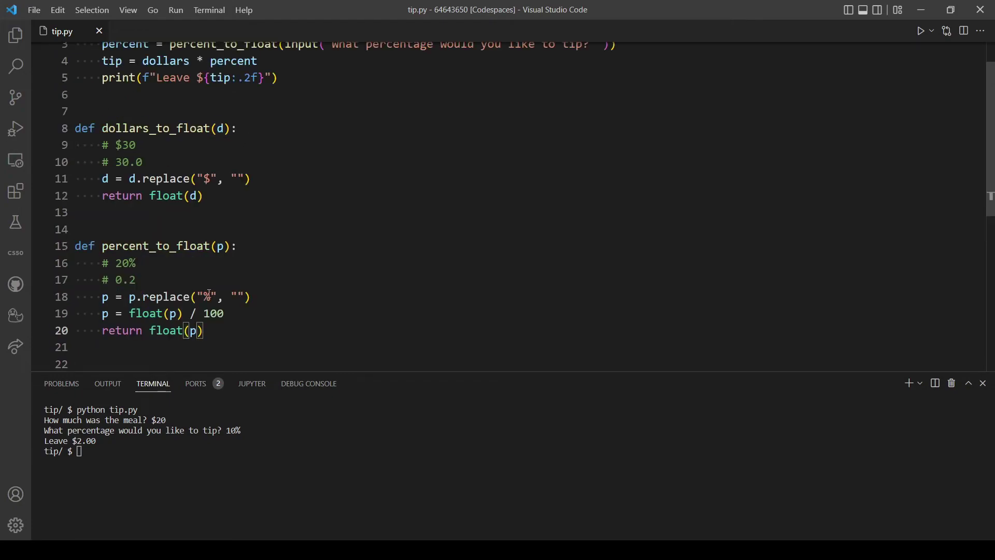
click(128, 296)
text(float)
drag(162, 297, 292, 298)
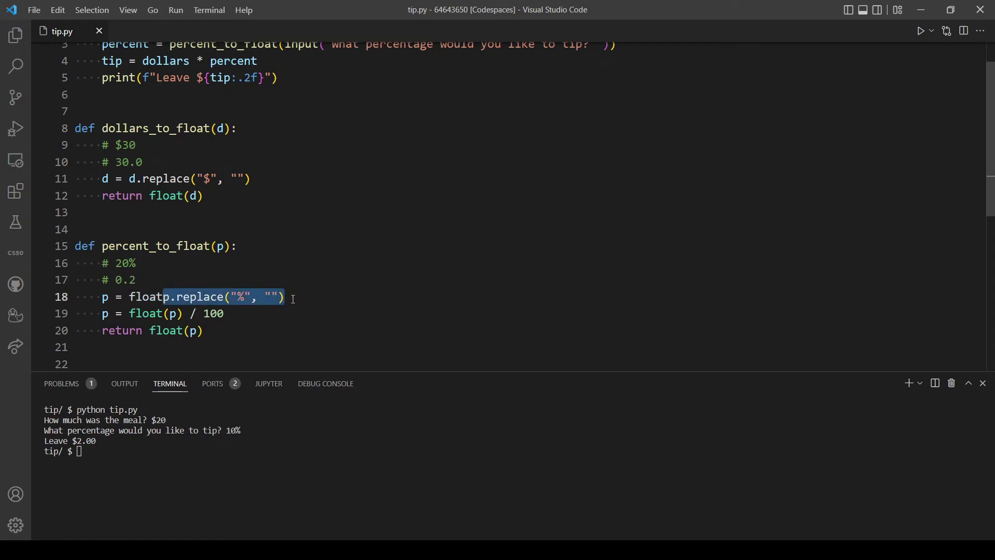
text(()
click(206, 313)
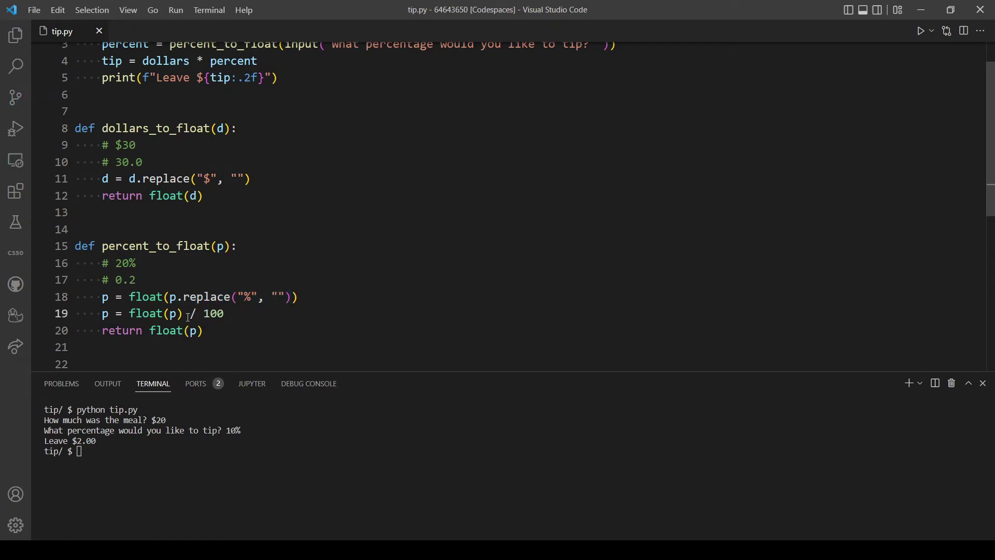
drag(169, 296, 291, 298)
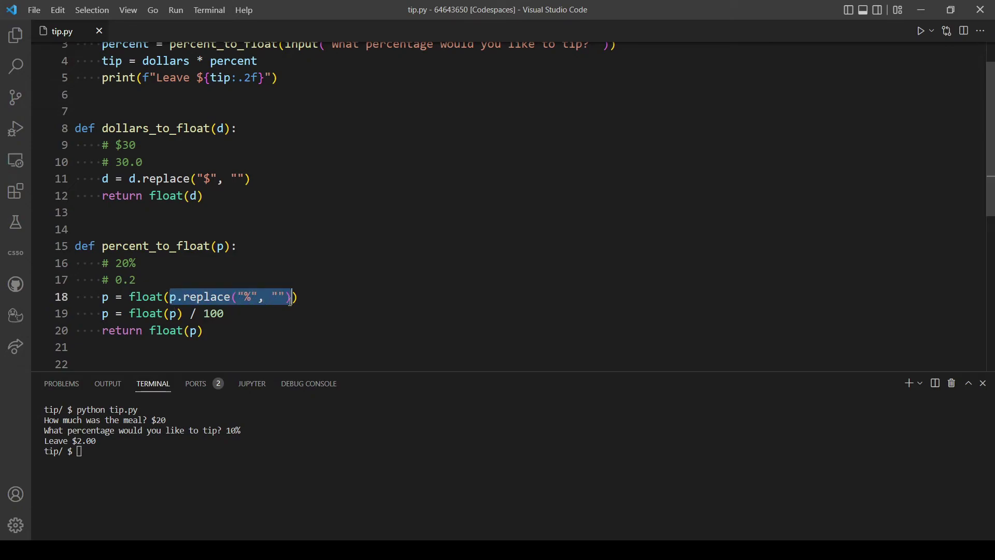
click(242, 318)
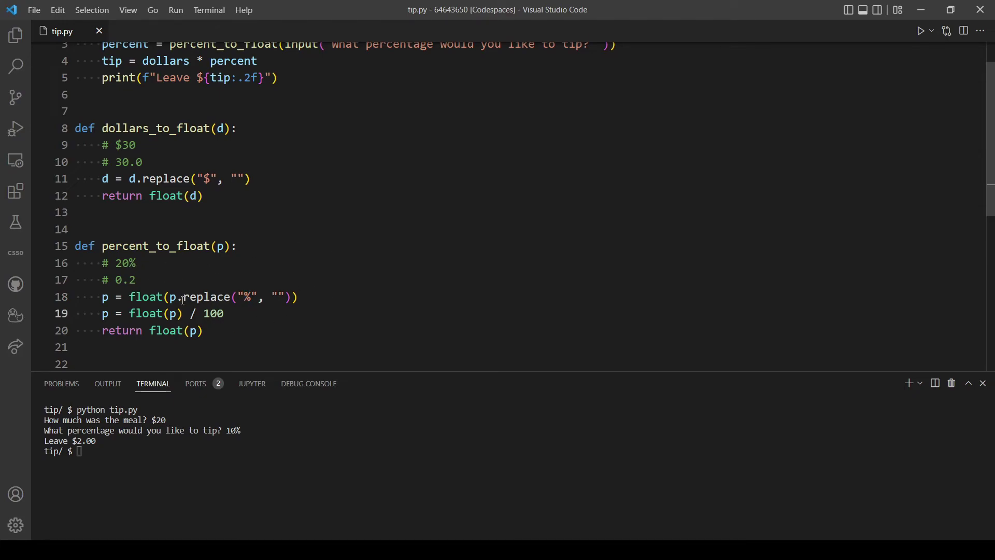
drag(170, 297, 284, 308)
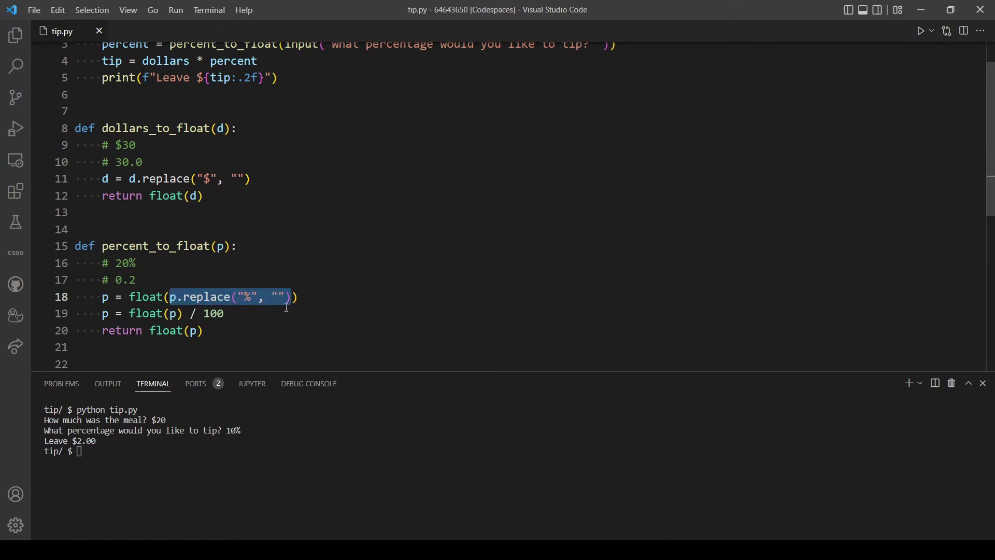
click(163, 298)
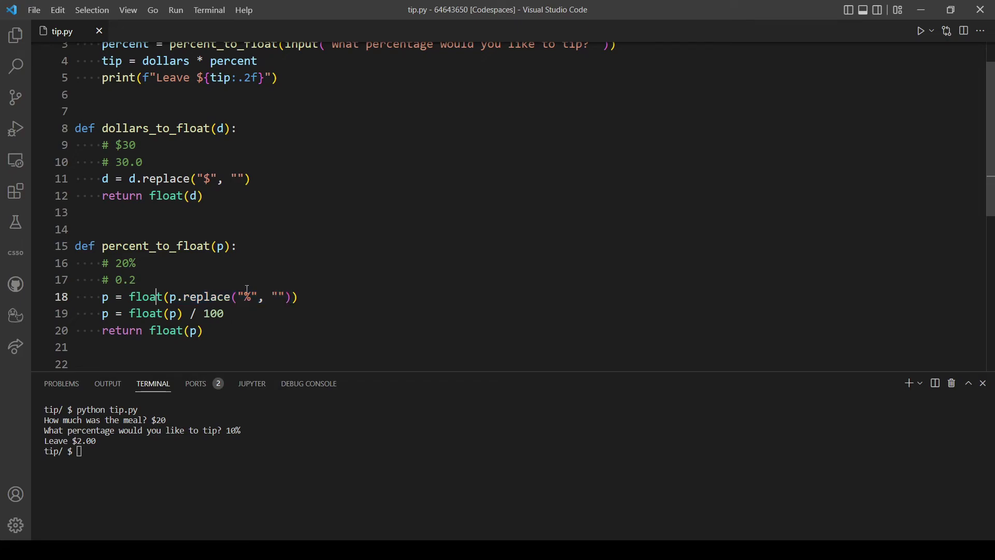
Step: Strip float() from lines 19 and 20, leaving p = p / 100 and return p
click(237, 315)
click(169, 314)
key(BackSpace)
key(BackSpace)
key(BackSpace)
key(BackSpace)
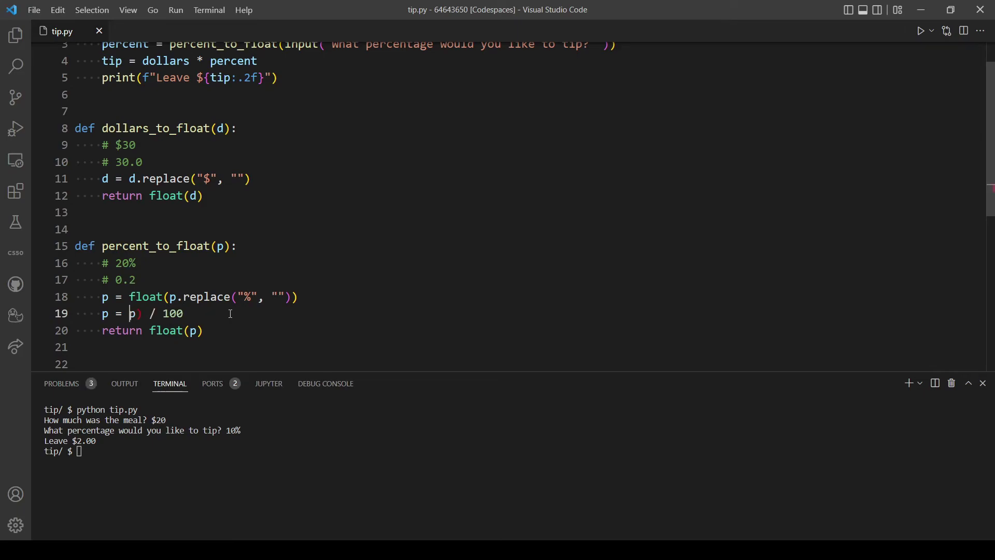
key(Right)
key(Delete)
click(190, 329)
key(BackSpace)
key(BackSpace)
key(BackSpace)
key(BackSpace)
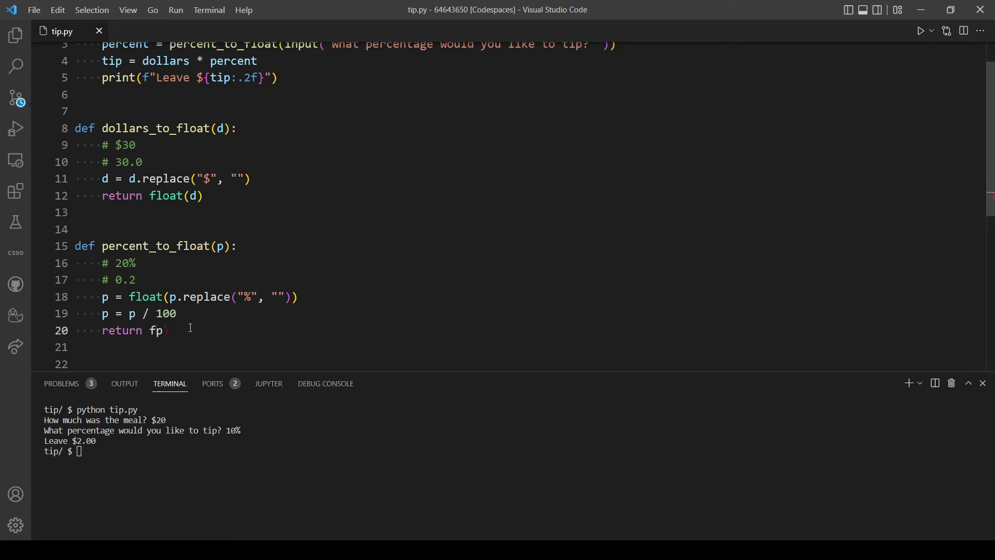
key(BackSpace)
key(Right)
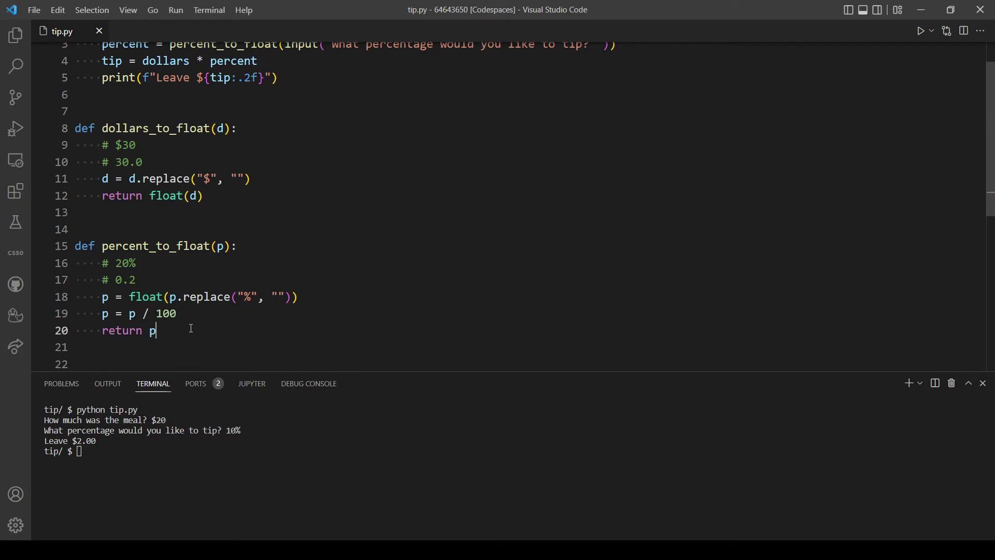
scroll(226, 287, up, 1)
Step: Wrap d.replace("$", "") in float() on line 11 and make line 12 return d directly
click(128, 220)
text(float)
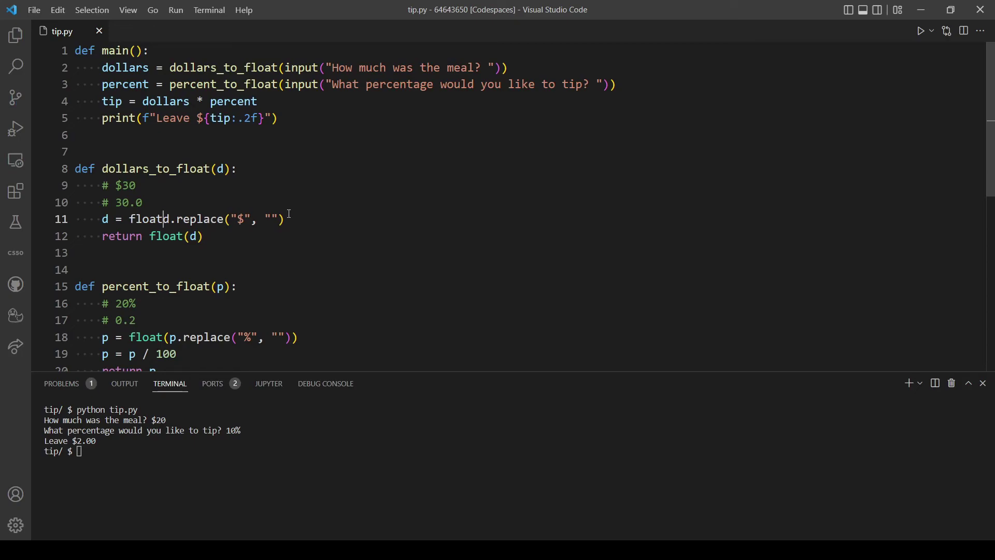
key(shift+End)
text(()
double_click(168, 235)
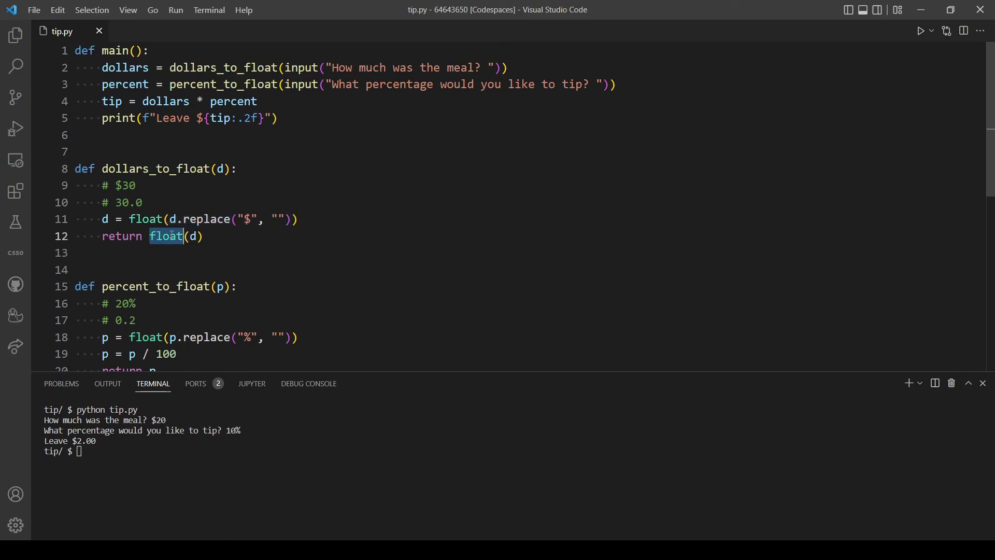
key(BackSpace)
key(BackSpace)
key(Right)
key(Delete)
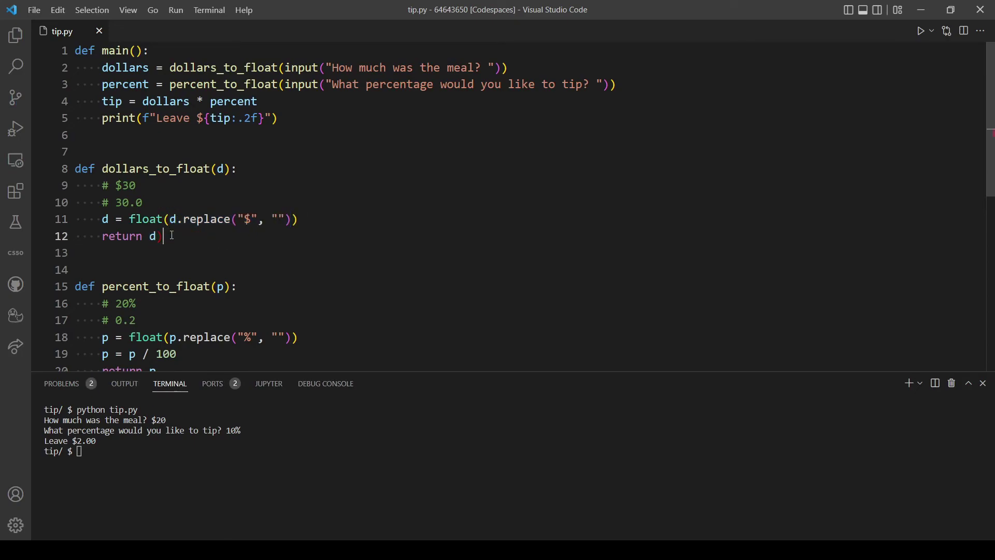
Step: Clear the terminal and rerun python tip.py
click(266, 446)
text(clear)
key(Return)
key(Up)
key(Up)
key(Return)
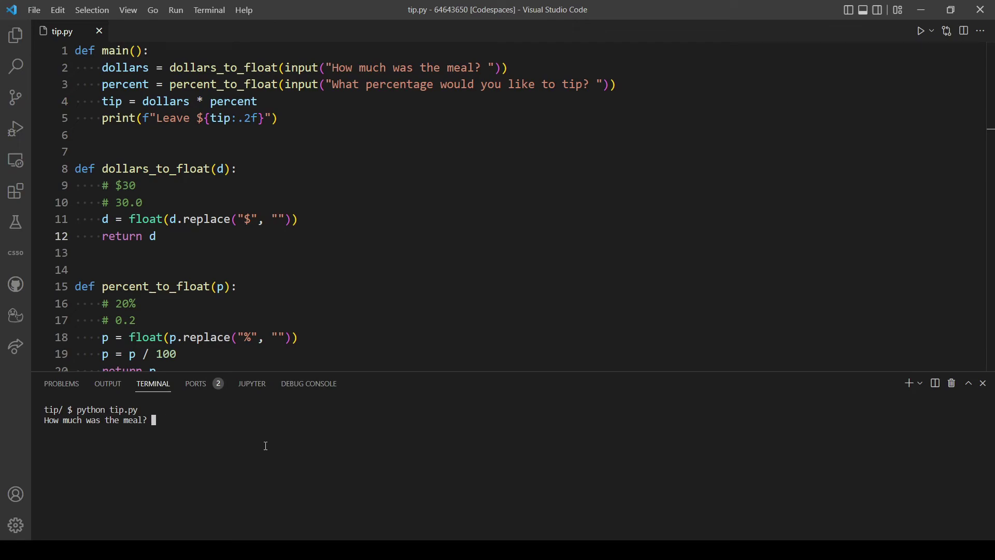
text($20)
Step: Enter $20 and 10% to get "Leave $2.00", then review float-wrapped lines 11 and 18
key(Return)
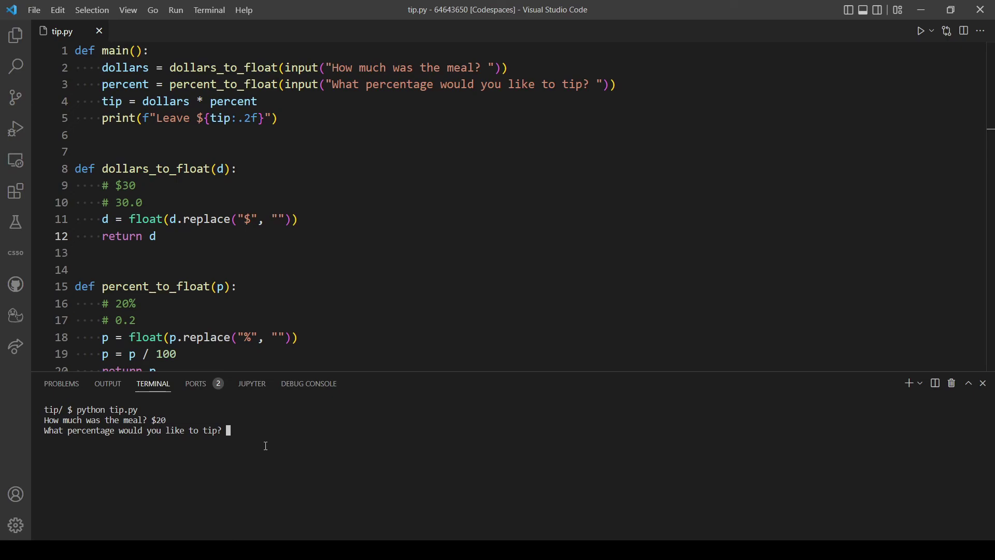
text(10%)
key(Return)
scroll(252, 327, down, 1)
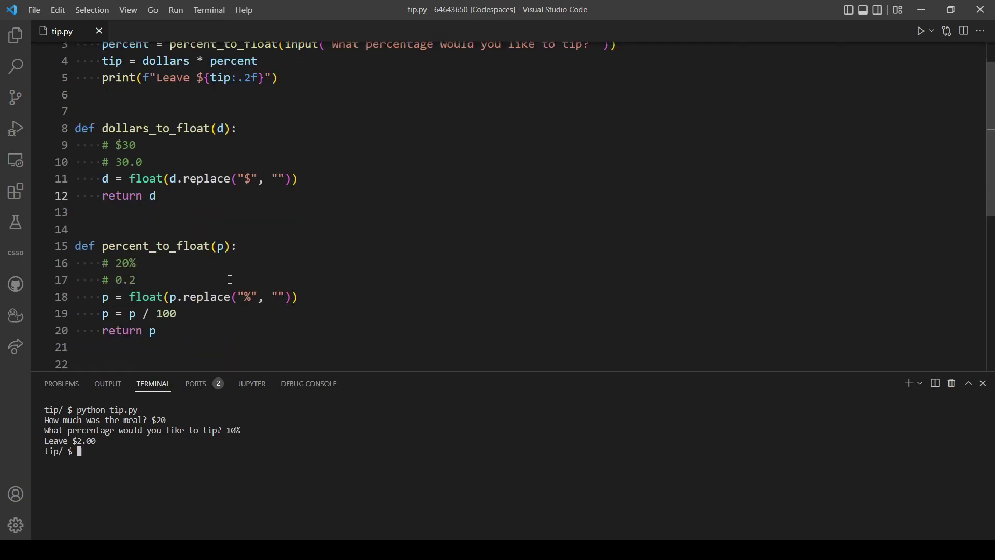
click(148, 300)
click(204, 297)
double_click(132, 175)
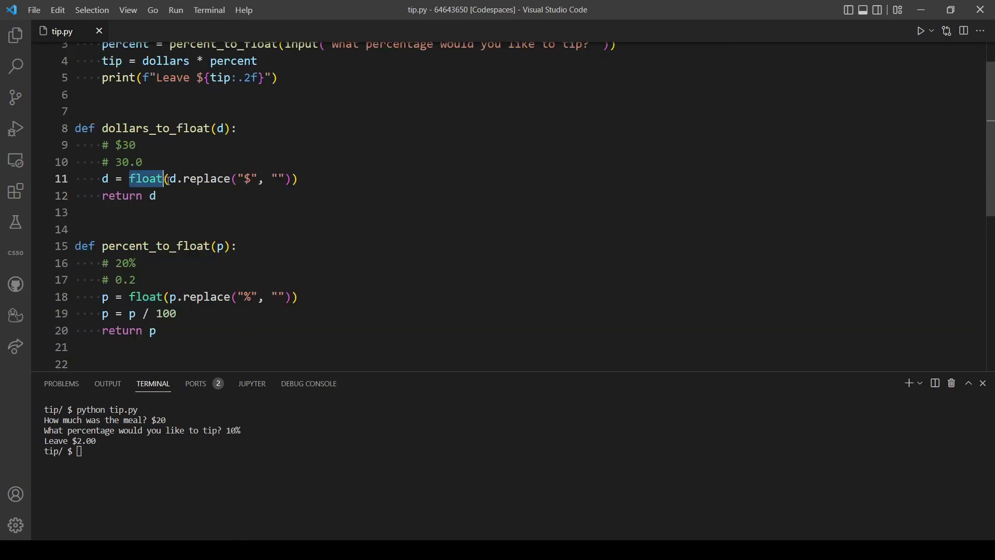
drag(168, 178, 297, 178)
click(324, 209)
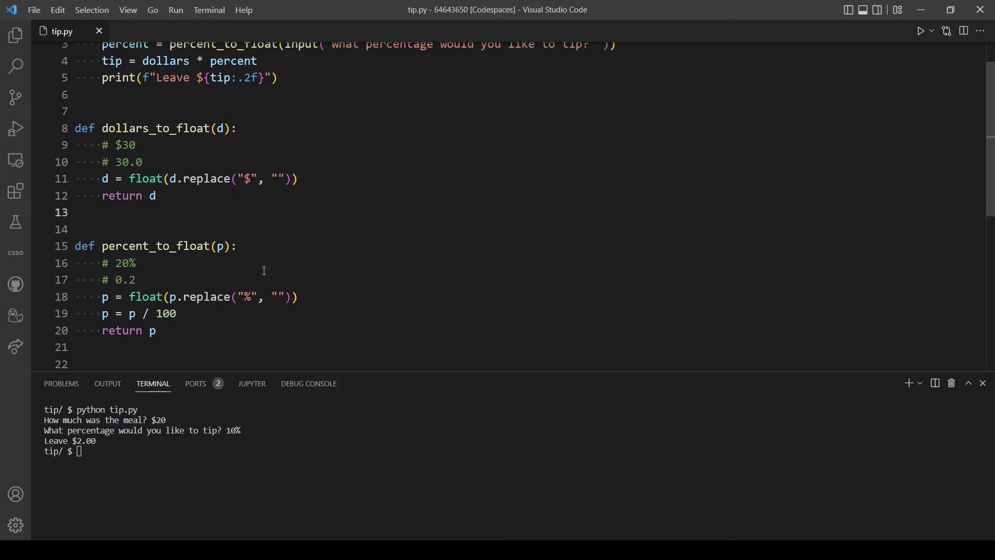
scroll(264, 270, down, 3)
scroll(283, 200, up, 4)
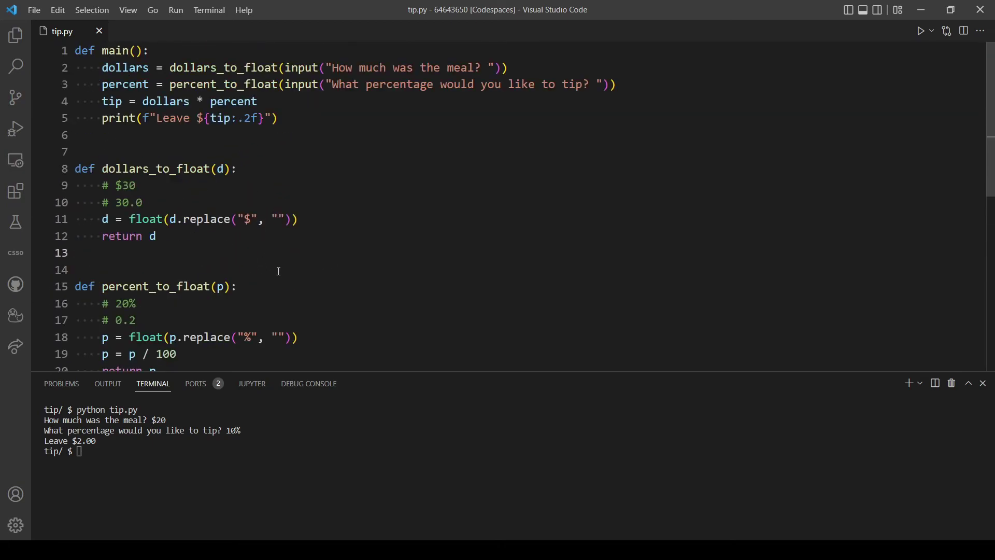
Step: Clear the terminal and run check50 cs50/problems/2022/python/tip, confirming the $50, $100 and $15 cases pass
click(215, 451)
text(clear)
key(Return)
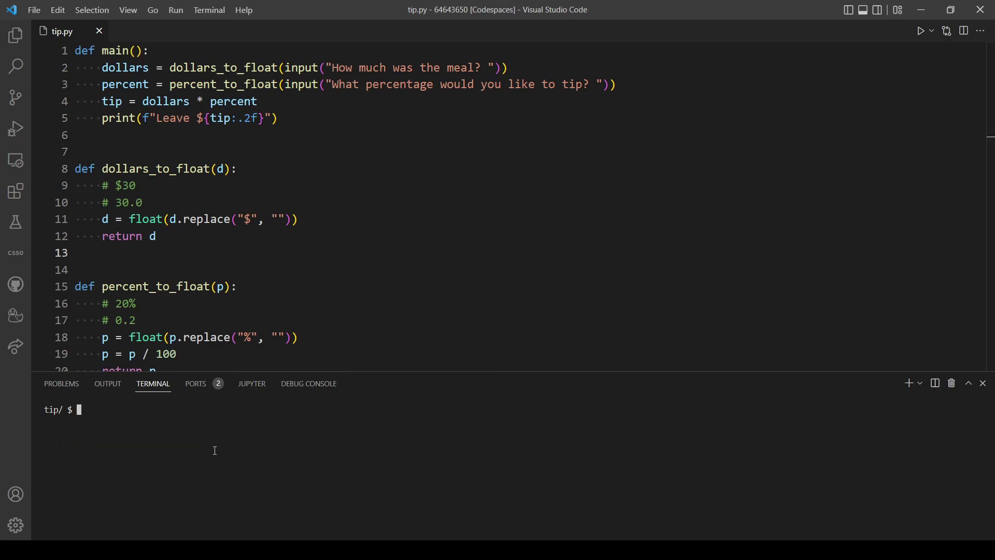
scroll(226, 317, down, 2)
scroll(227, 318, up, 2)
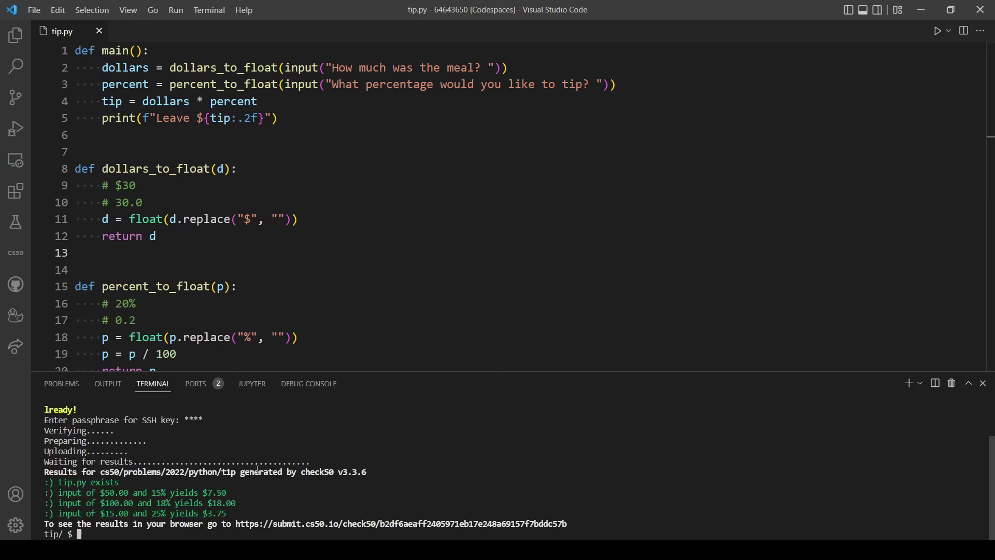
drag(231, 509, 50, 495)
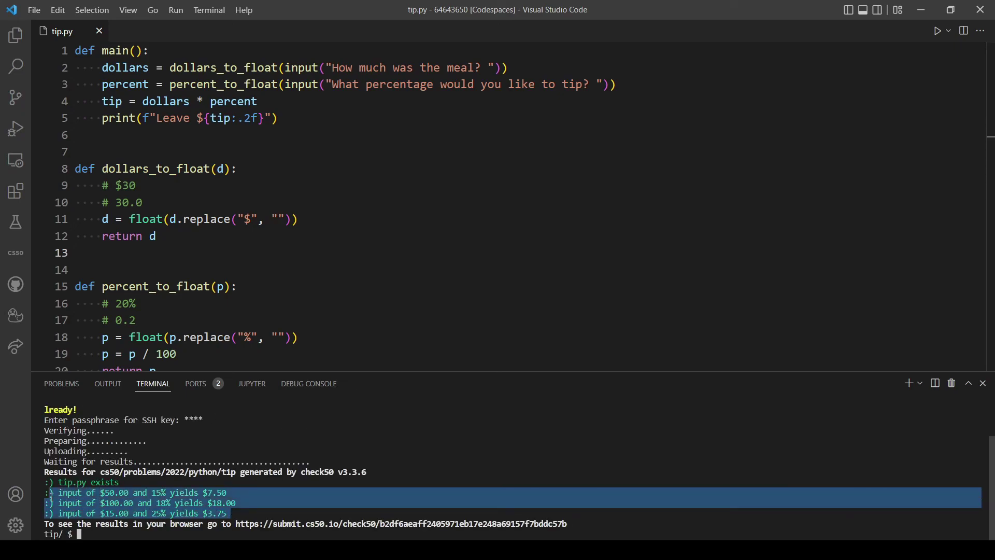
click(240, 515)
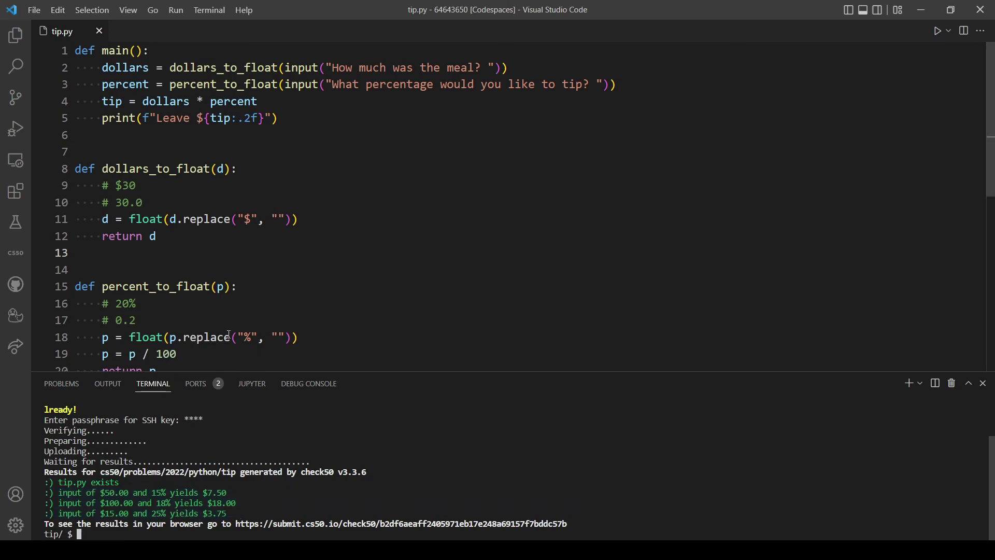
scroll(263, 281, down, 3)
scroll(264, 281, up, 3)
click(151, 145)
scroll(299, 261, down, 3)
scroll(299, 262, up, 3)
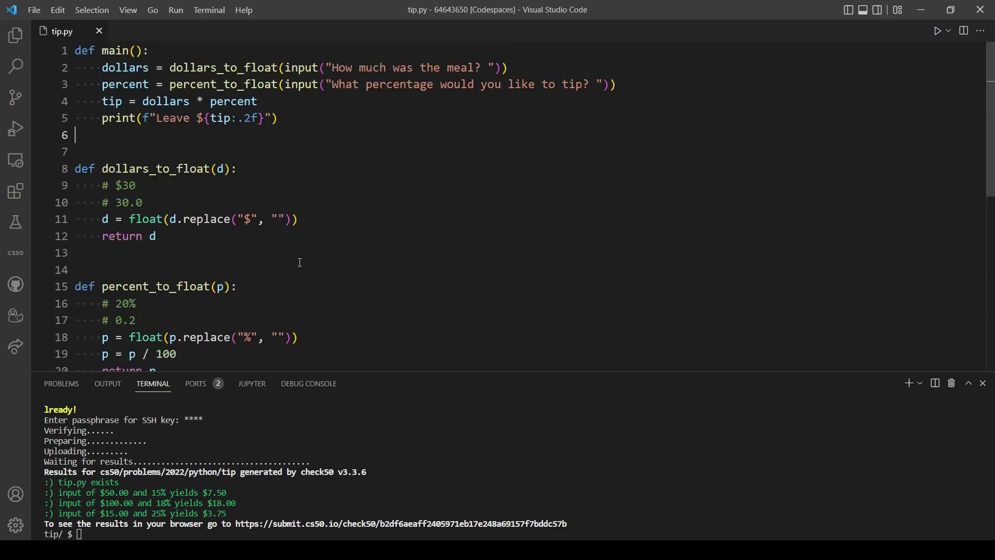